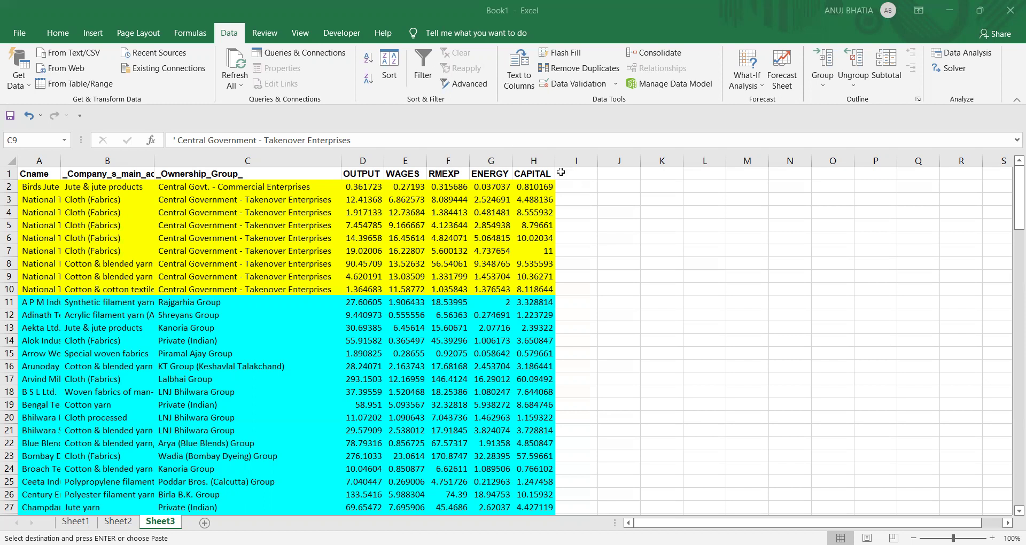
Select cell I1, the first empty header cell beside the textile company data
{"action": "left_click", "coordinate": [562, 176]}
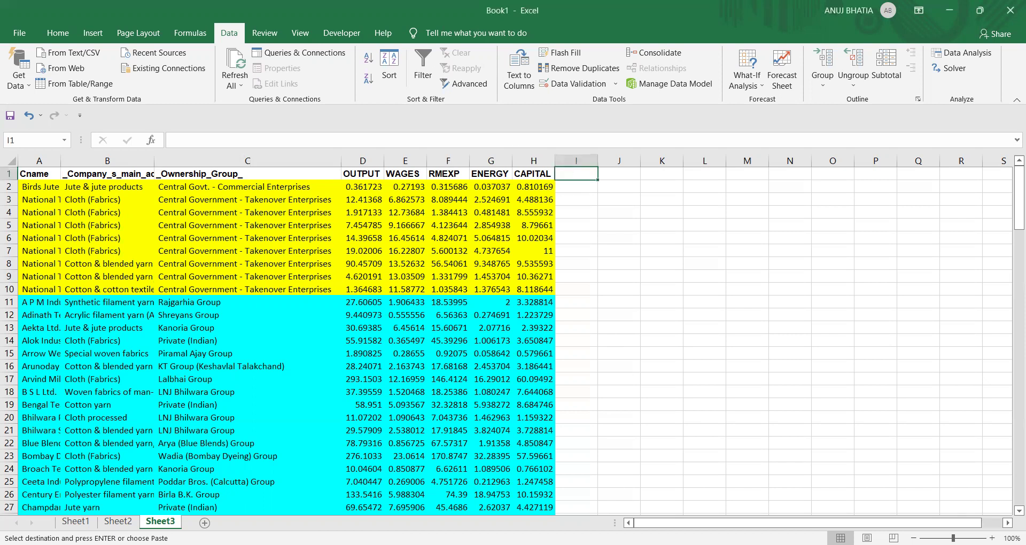
Review the output-oriented DEA model on PowerPoint slide 33, then return to Excel
{"action": "key", "text": "alt+Tab"}
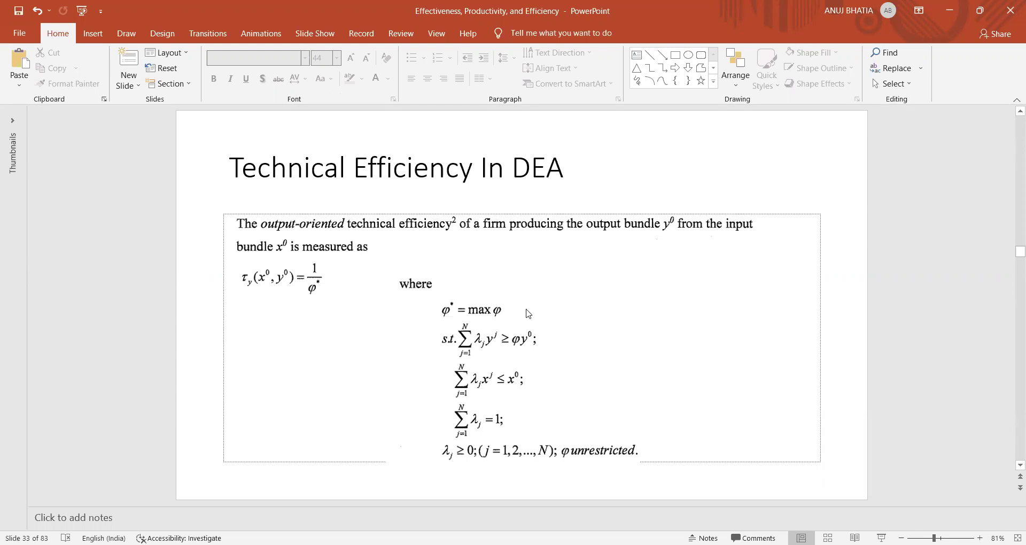
{"action": "key", "text": "alt+Tab"}
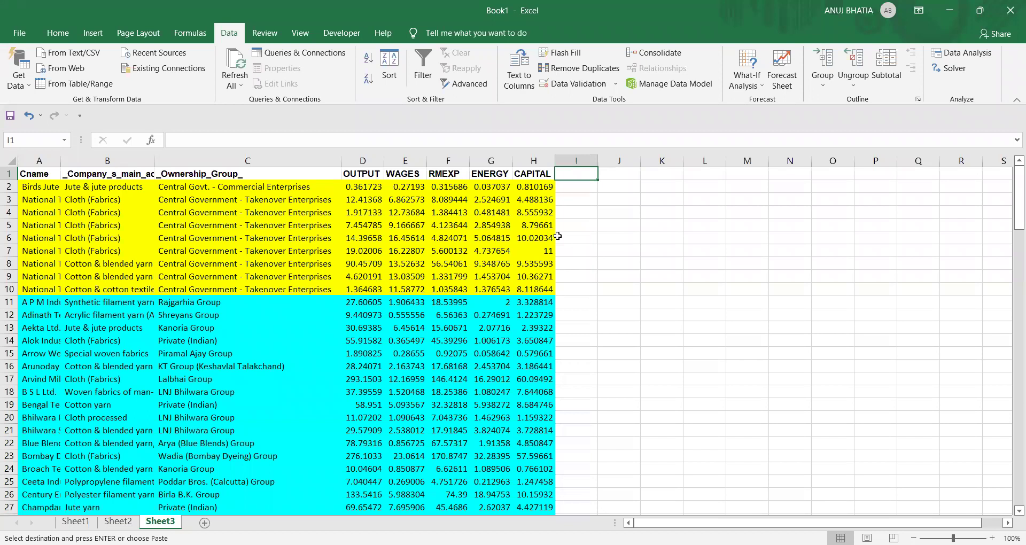
Enter the header 'Lambda' in I1 and 0 in I2
{"action": "type", "text": "Uni"}
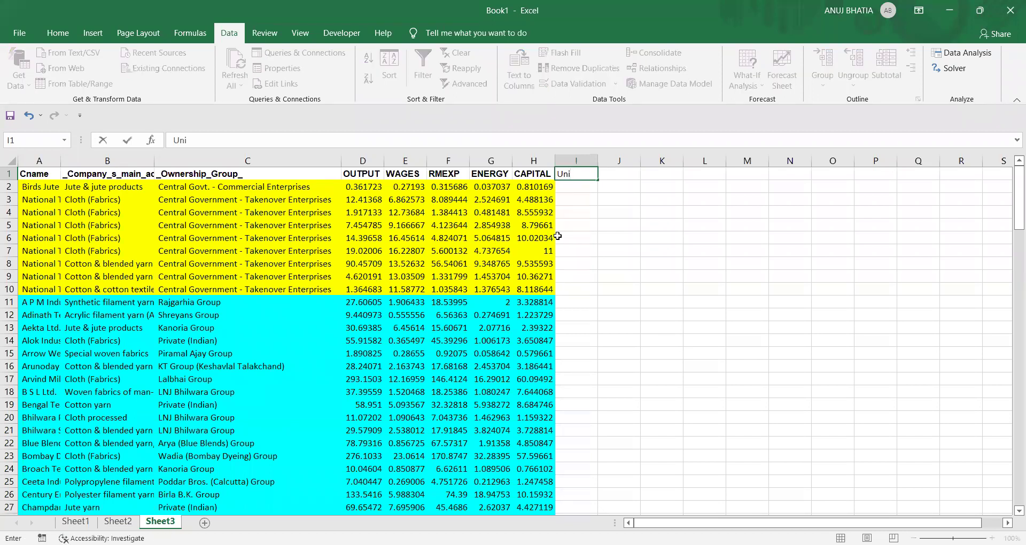
{"action": "key", "text": "BackSpace"}
{"action": "key", "text": "BackSpace"}
{"action": "type", "text": "Lambda"}
{"action": "key", "text": "Return"}
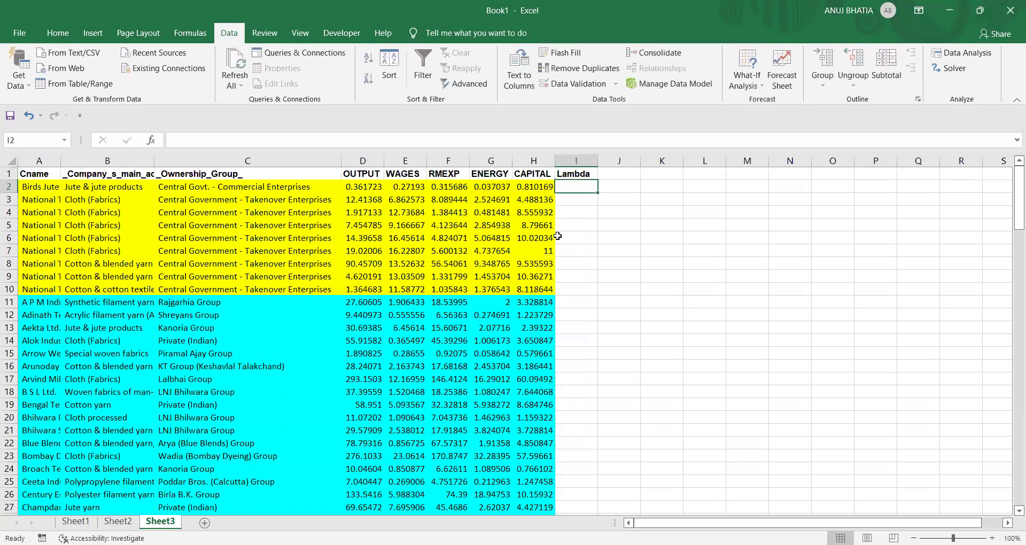
{"action": "type", "text": "0"}
{"action": "key", "text": "Return"}
Fill the 0 down column I to I142 for every firm and scroll through to check
{"action": "left_click", "coordinate": [572, 187]}
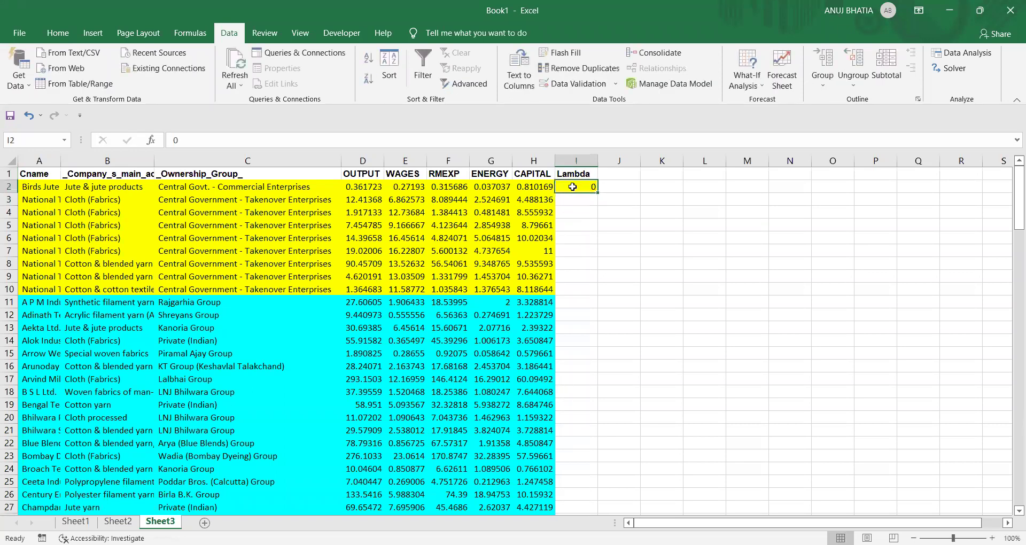
{"action": "double_click", "coordinate": [596, 192]}
{"action": "scroll", "coordinate": [595, 272], "scroll_direction": "down", "scroll_amount": 1}
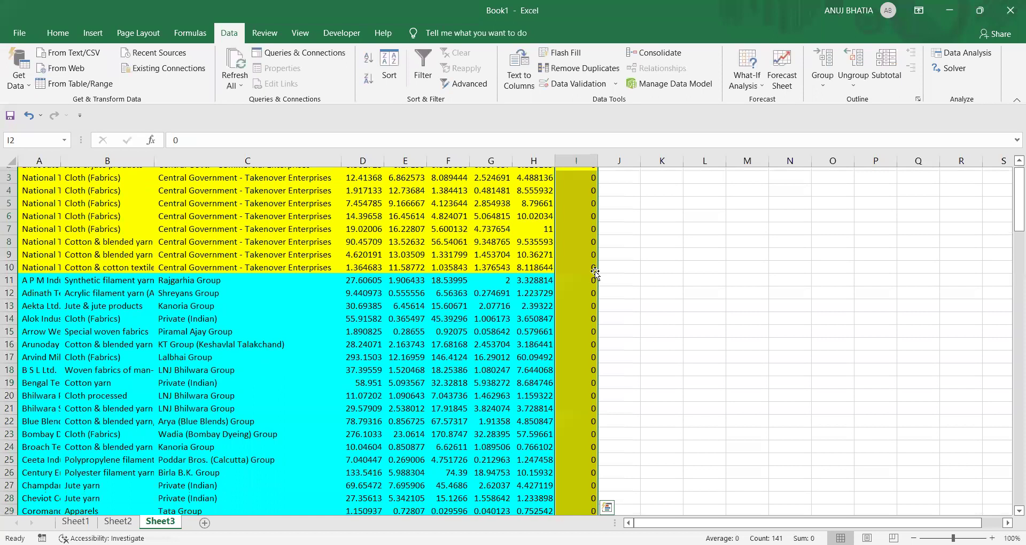
{"action": "scroll", "coordinate": [595, 273], "scroll_direction": "down", "scroll_amount": 11}
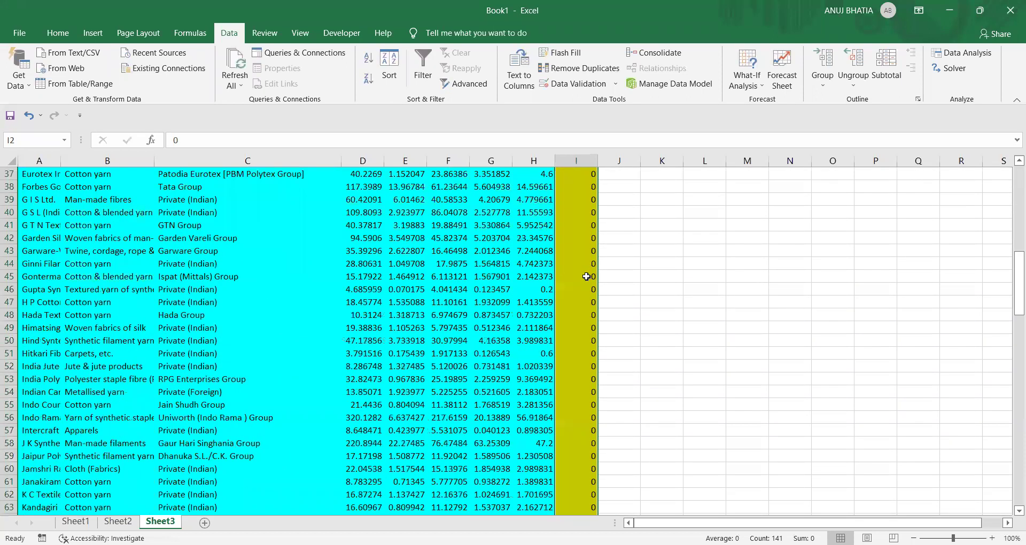
{"action": "scroll", "coordinate": [585, 278], "scroll_direction": "down", "scroll_amount": 9}
{"action": "scroll", "coordinate": [585, 278], "scroll_direction": "down", "scroll_amount": 7}
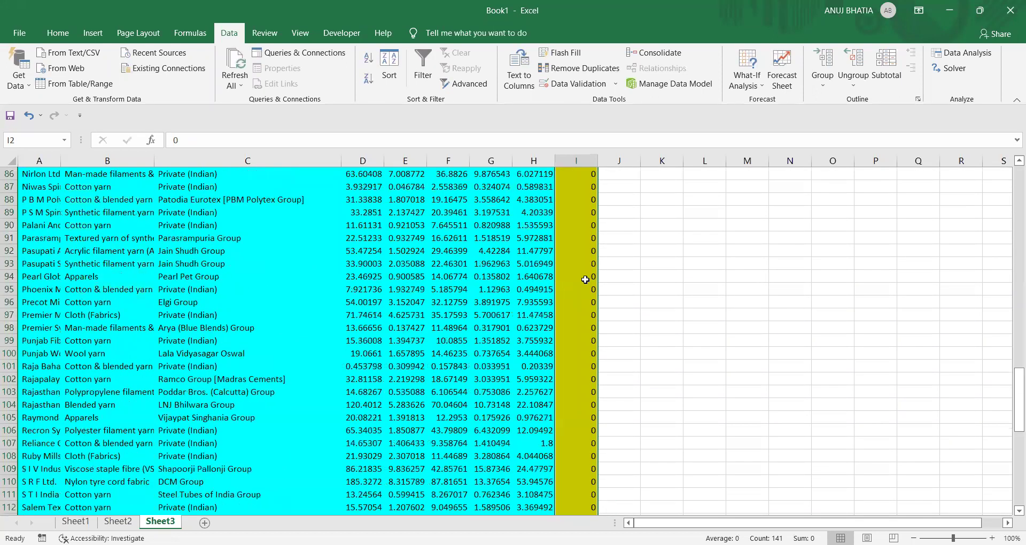
{"action": "scroll", "coordinate": [585, 279], "scroll_direction": "down", "scroll_amount": 7}
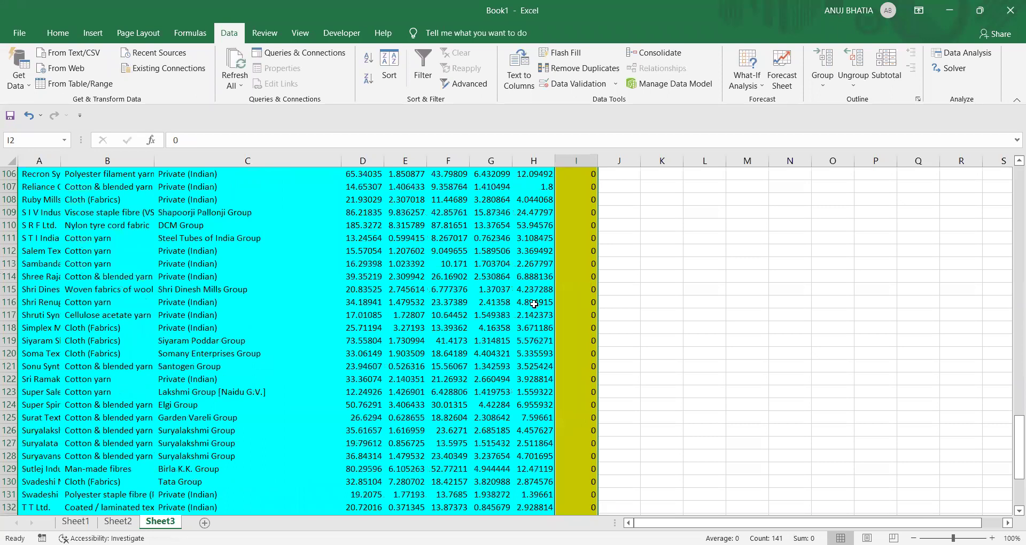
{"action": "scroll", "coordinate": [69, 399], "scroll_direction": "down", "scroll_amount": 6}
{"action": "scroll", "coordinate": [92, 371], "scroll_direction": "up", "scroll_amount": 10}
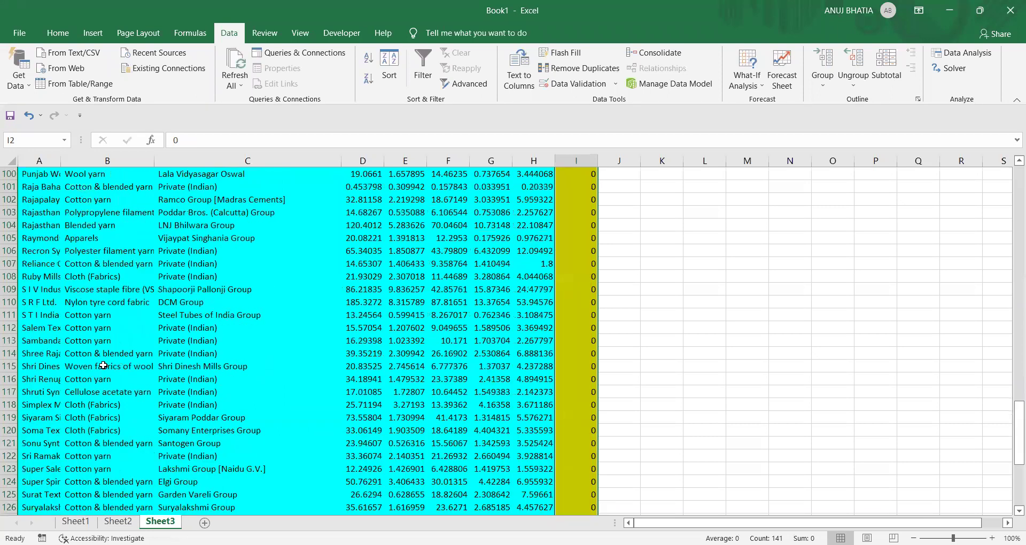
{"action": "scroll", "coordinate": [109, 350], "scroll_direction": "up", "scroll_amount": 6}
{"action": "scroll", "coordinate": [128, 325], "scroll_direction": "up", "scroll_amount": 20}
{"action": "scroll", "coordinate": [128, 324], "scroll_direction": "up", "scroll_amount": 5}
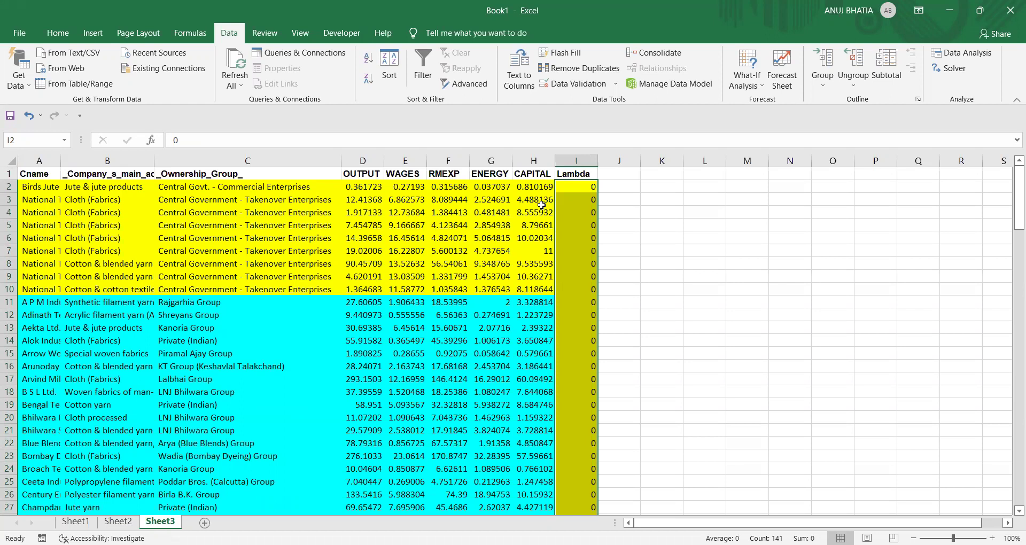
Enter the label 'Unit' in J1 with unit number 1 in J2
{"action": "left_click", "coordinate": [624, 175]}
{"action": "type", "text": "Unit"}
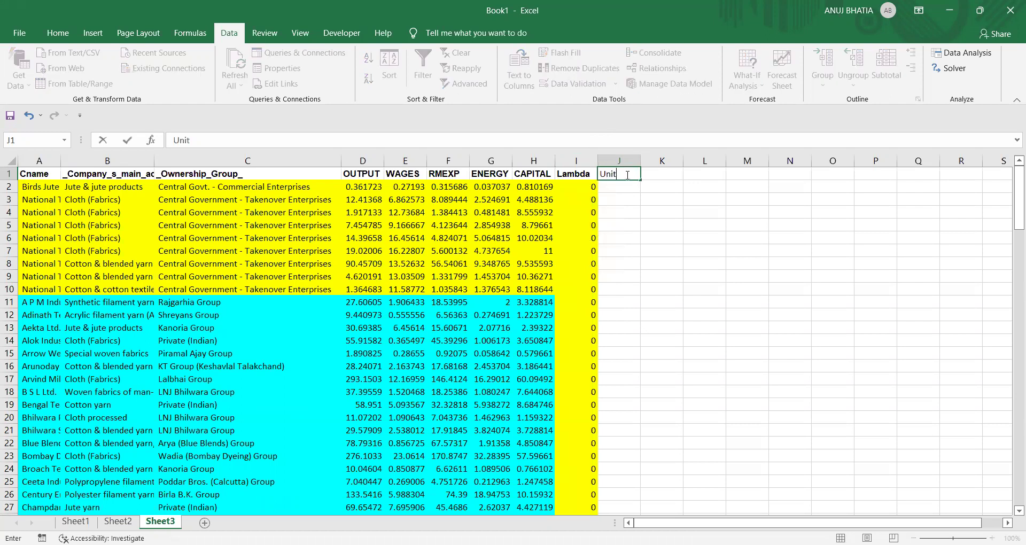
{"action": "key", "text": "Return"}
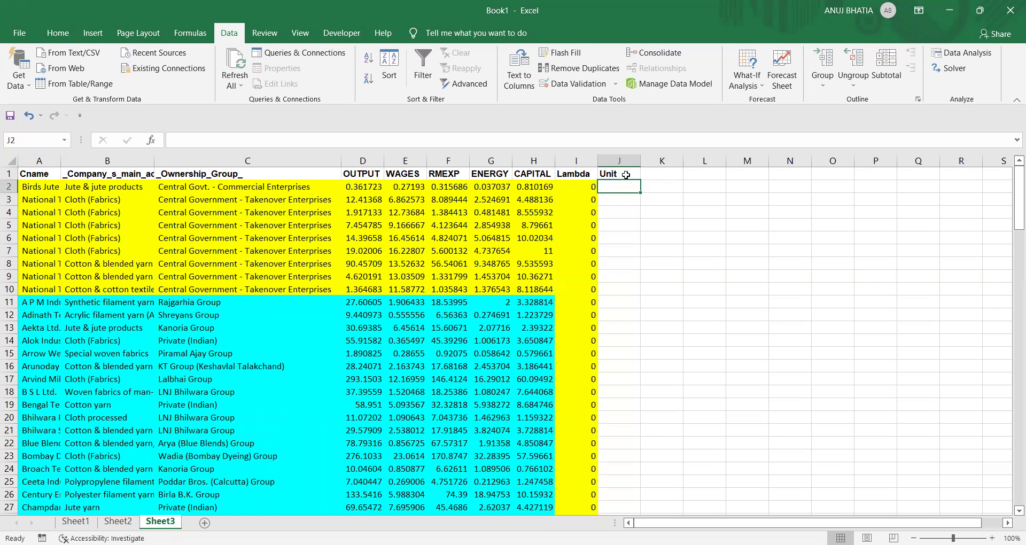
{"action": "type", "text": "1"}
{"action": "key", "text": "Return"}
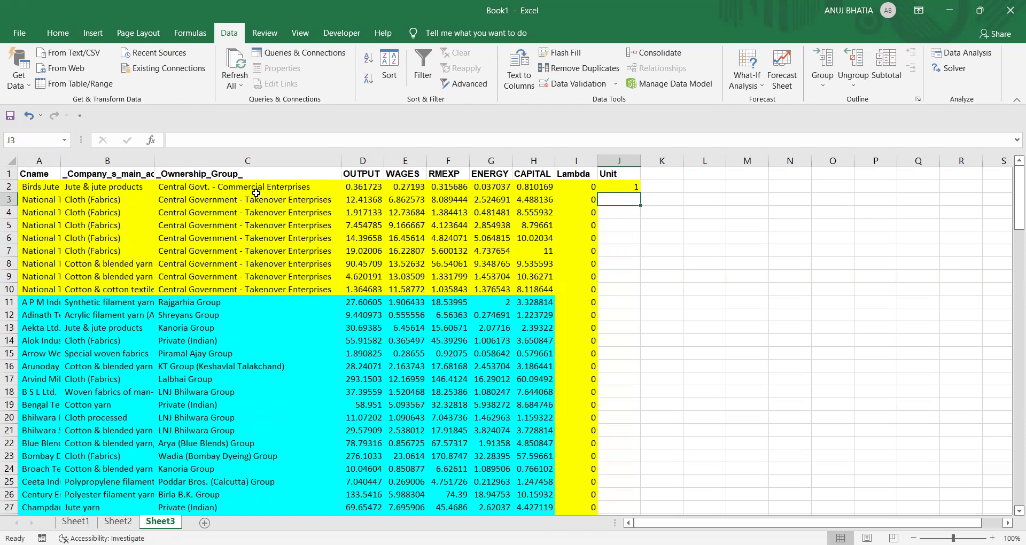
{"action": "left_click", "coordinate": [26, 187]}
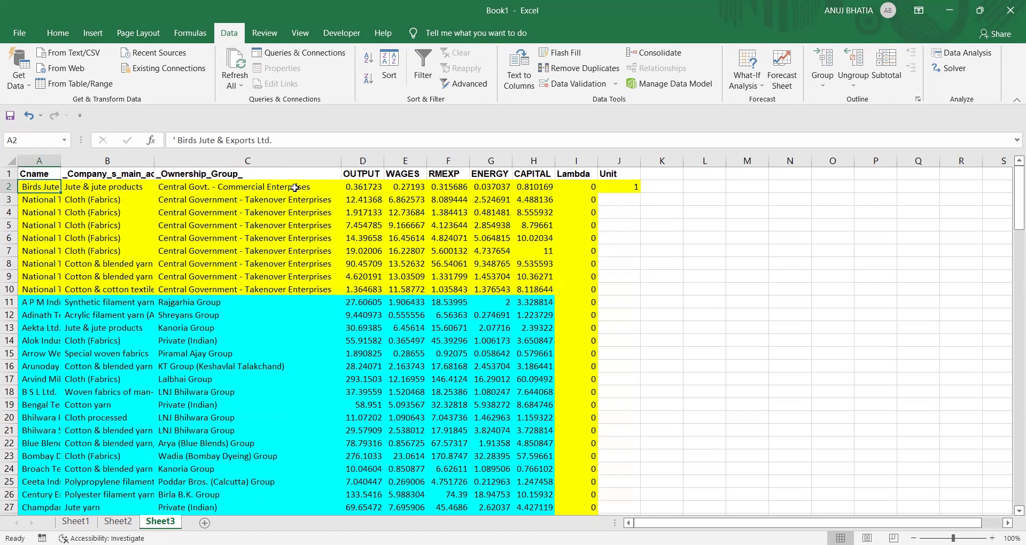
{"action": "left_click", "coordinate": [609, 202]}
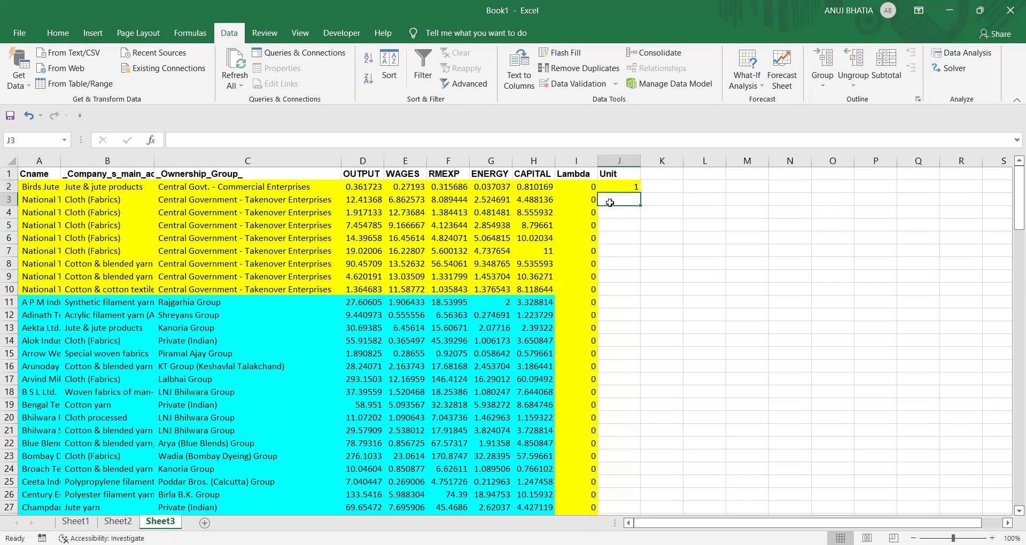
Add the label 'Sum' in J3 and =SUM(I2:I142) of the lambdas in J4
{"action": "type", "text": "Sum"}
{"action": "key", "text": "Return"}
{"action": "type", "text": "="}
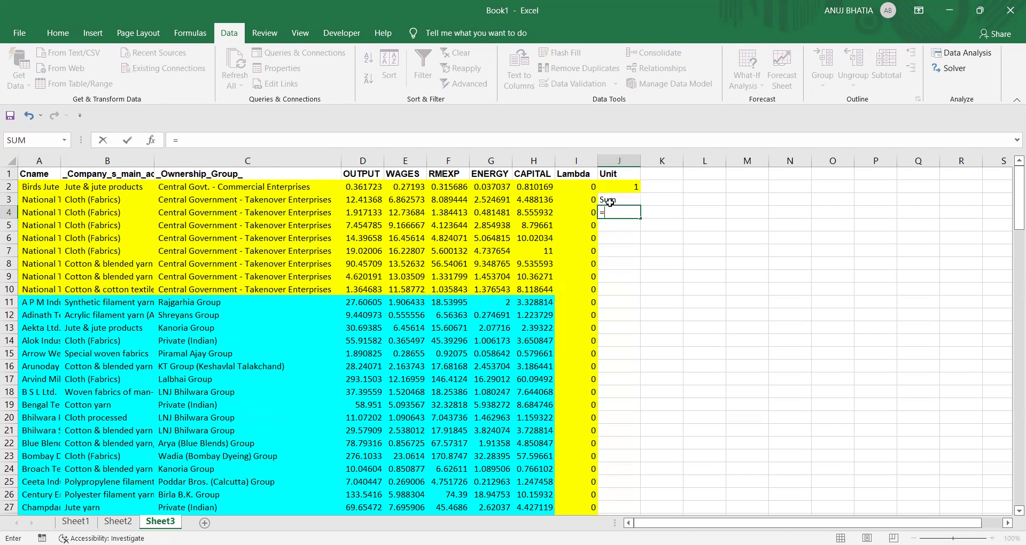
{"action": "type", "text": "SUM("}
{"action": "left_click", "coordinate": [573, 187]}
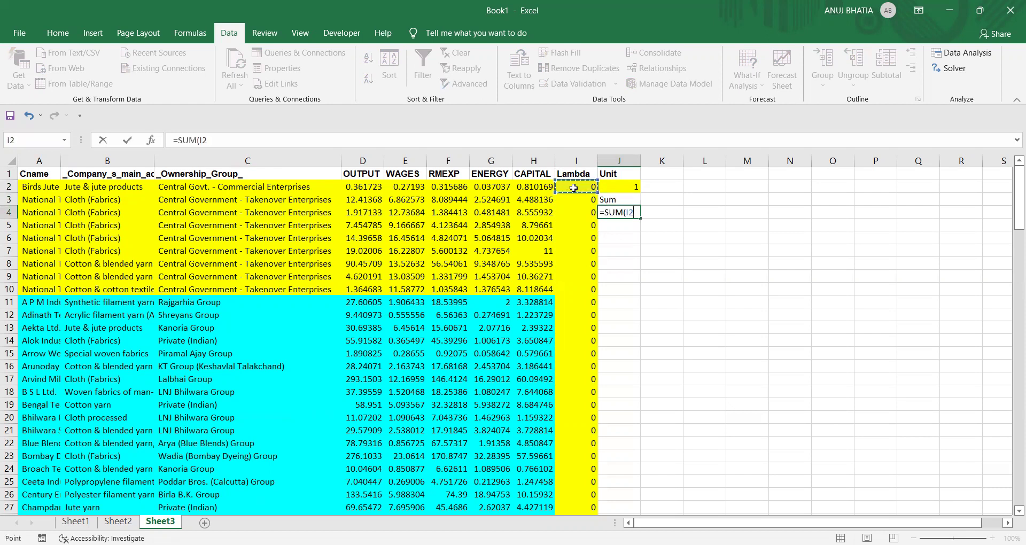
{"action": "key", "text": "ctrl+shift+Down"}
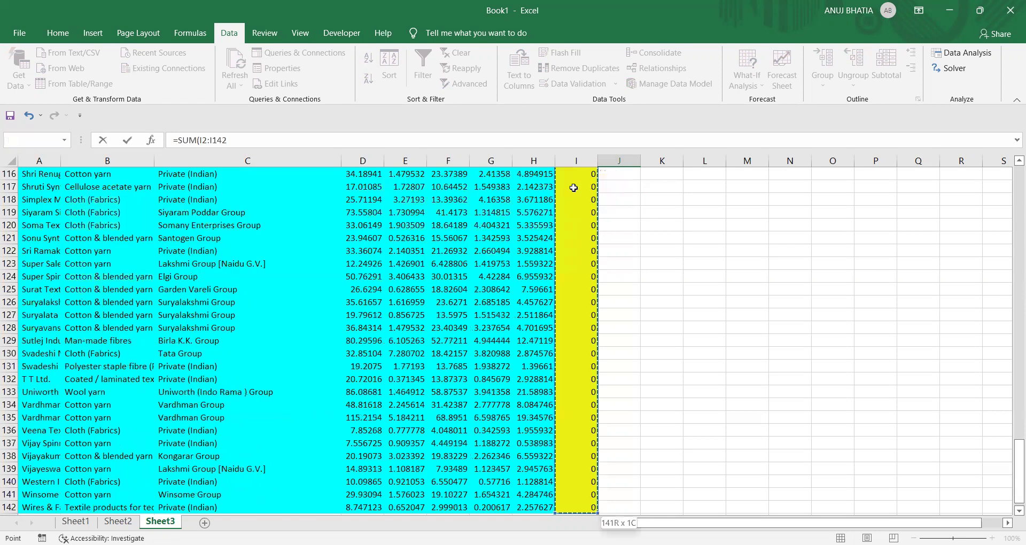
{"action": "key", "text": "Return"}
{"action": "left_click", "coordinate": [630, 212]}
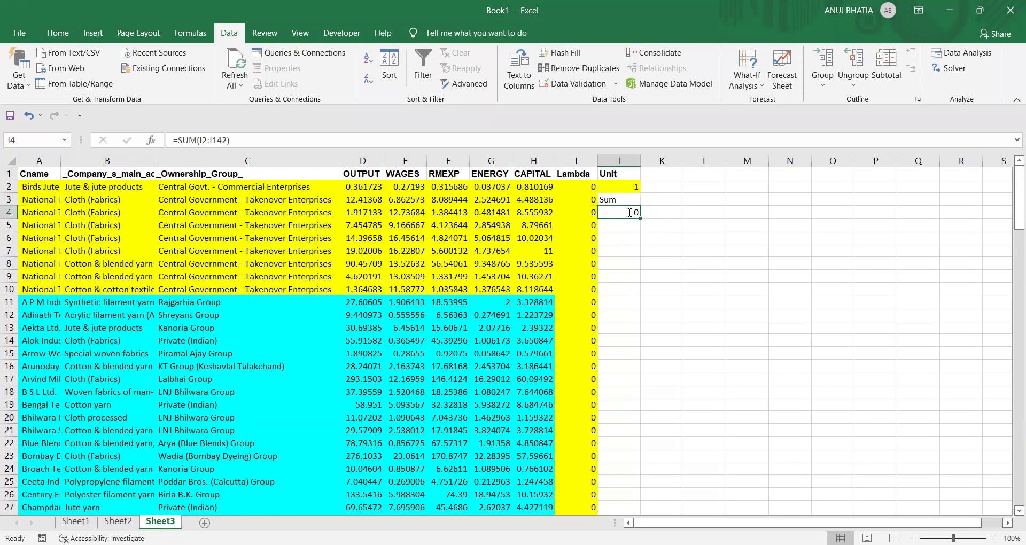
{"action": "double_click", "coordinate": [629, 212]}
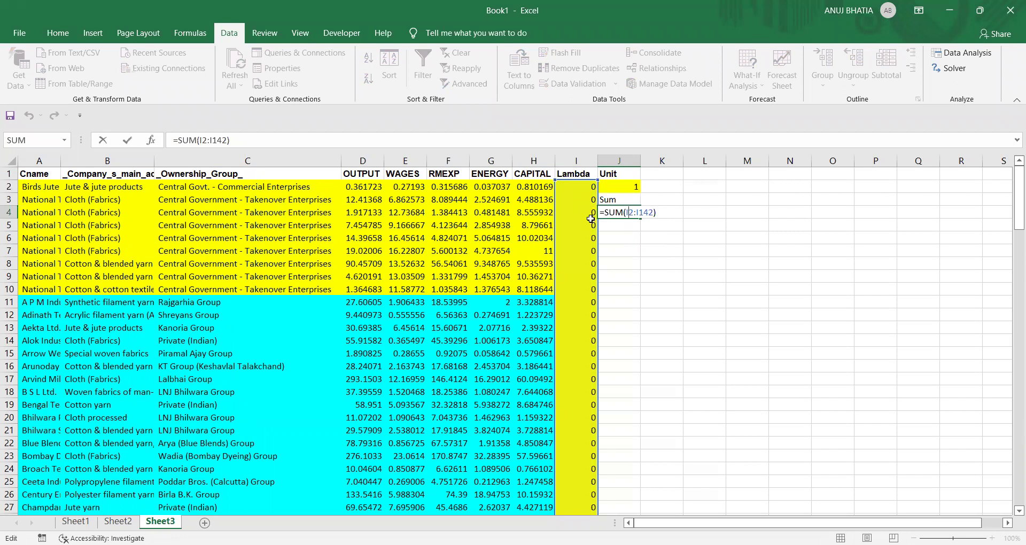
{"action": "key", "text": "Return"}
Add 'Phi' with starting value 1, then 'TE = 1/phi' with the formula =1/J6
{"action": "type", "text": "Phi"}
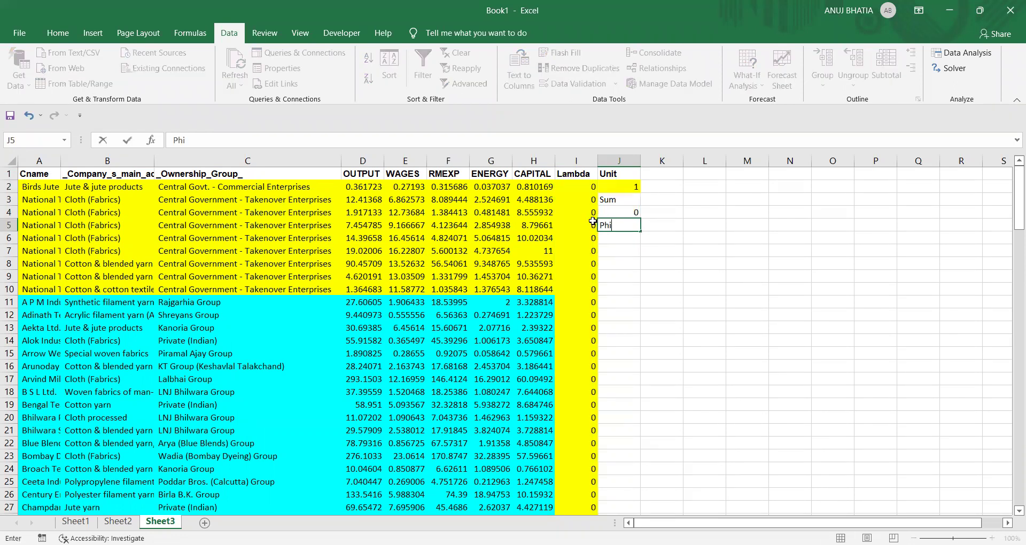
{"action": "key", "text": "Return"}
{"action": "type", "text": "1"}
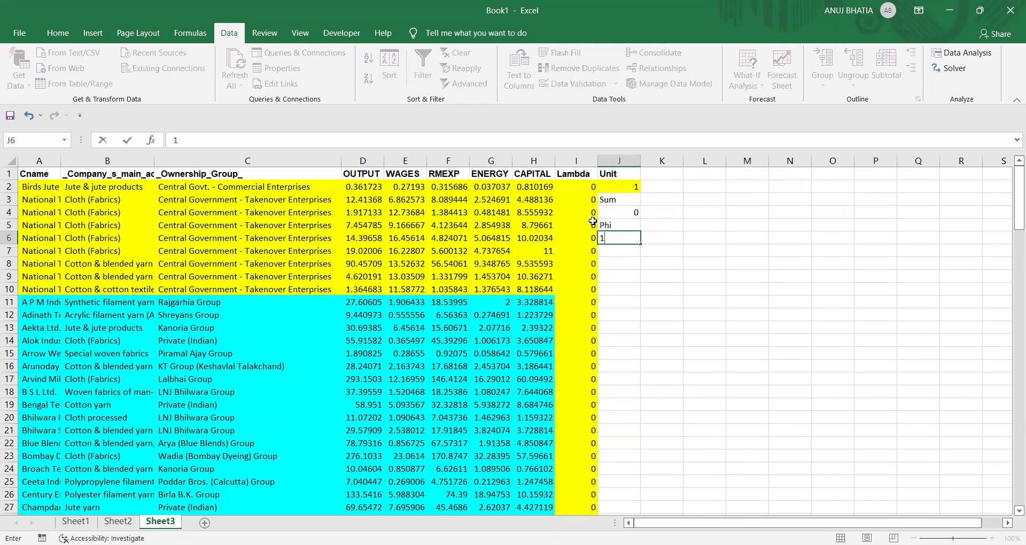
{"action": "key", "text": "Return"}
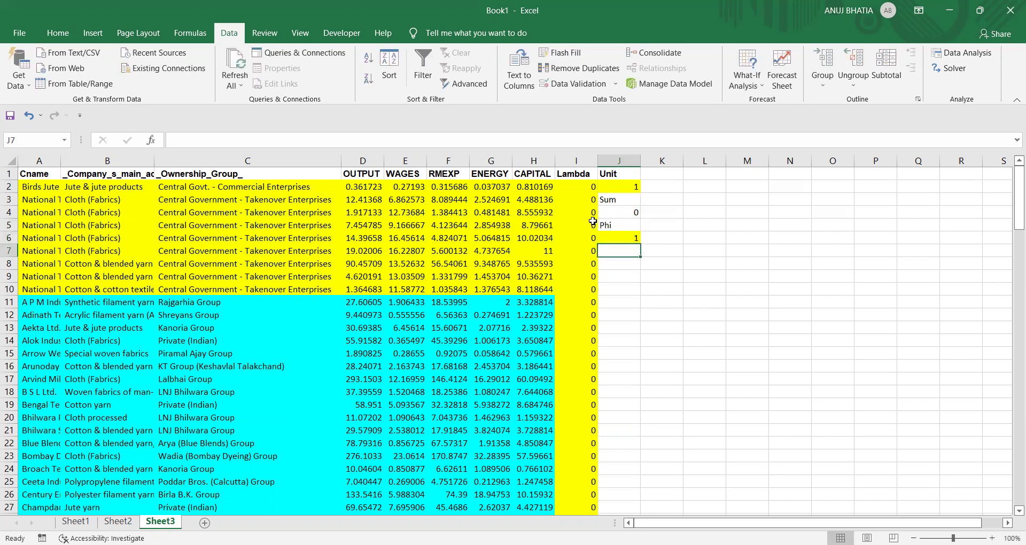
{"action": "type", "text": "TE"}
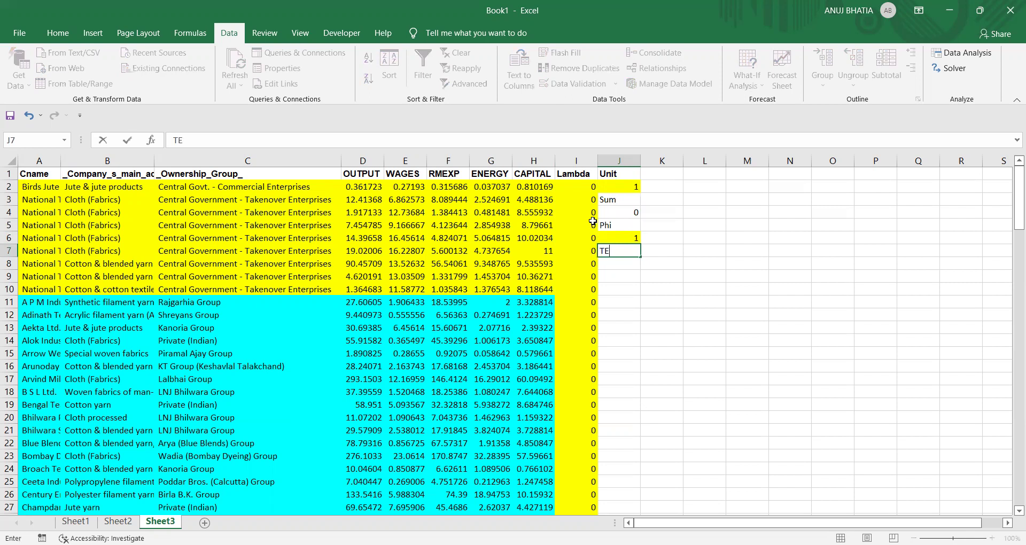
{"action": "type", "text": " = 1/phi"}
{"action": "key", "text": "Return"}
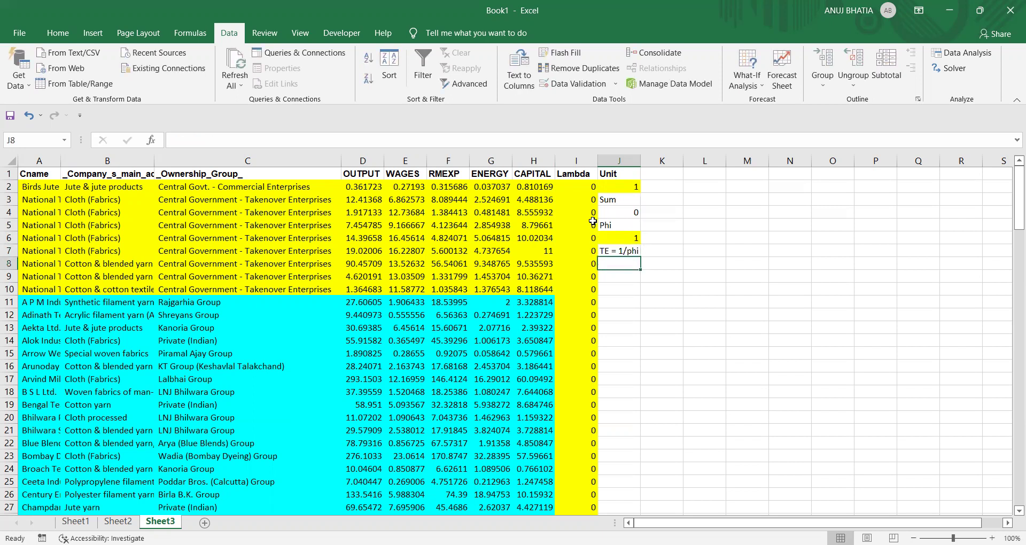
{"action": "type", "text": "=1/"}
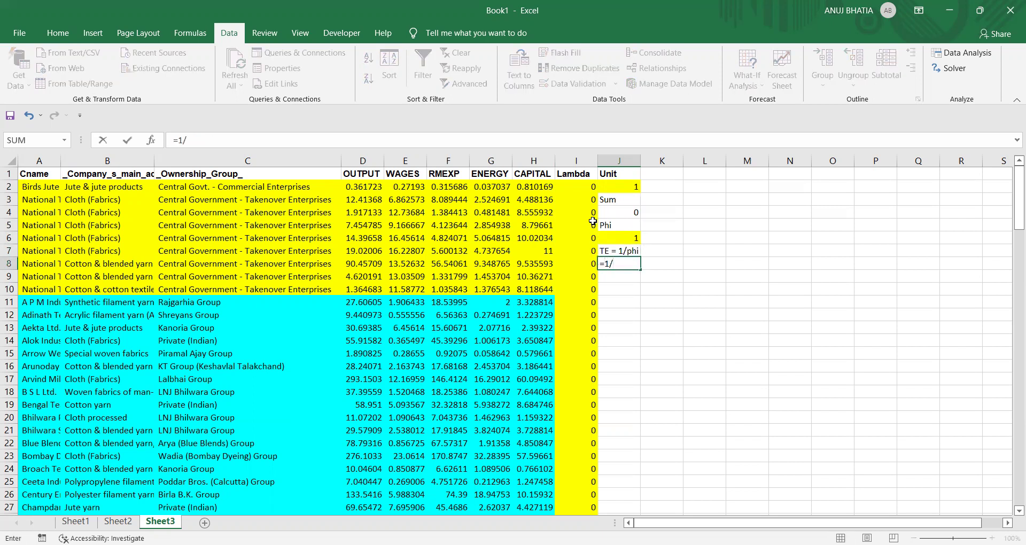
{"action": "left_click", "coordinate": [630, 239]}
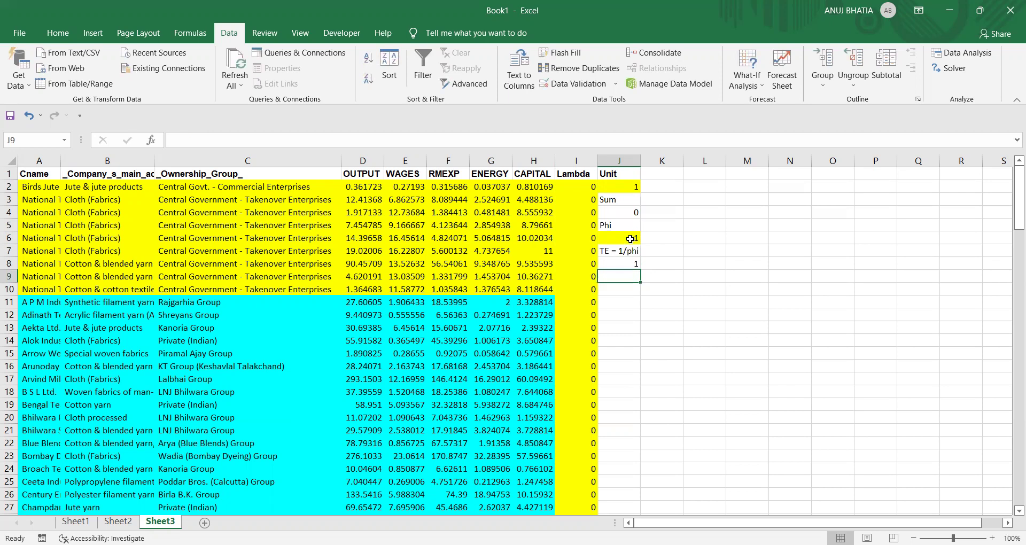
Copy the OUTPUT through CAPITAL headers from D1:H1 into L1:P1
{"action": "left_click", "coordinate": [365, 174]}
{"action": "left_click_drag", "start_coordinate": [366, 174], "coordinate": [526, 174]}
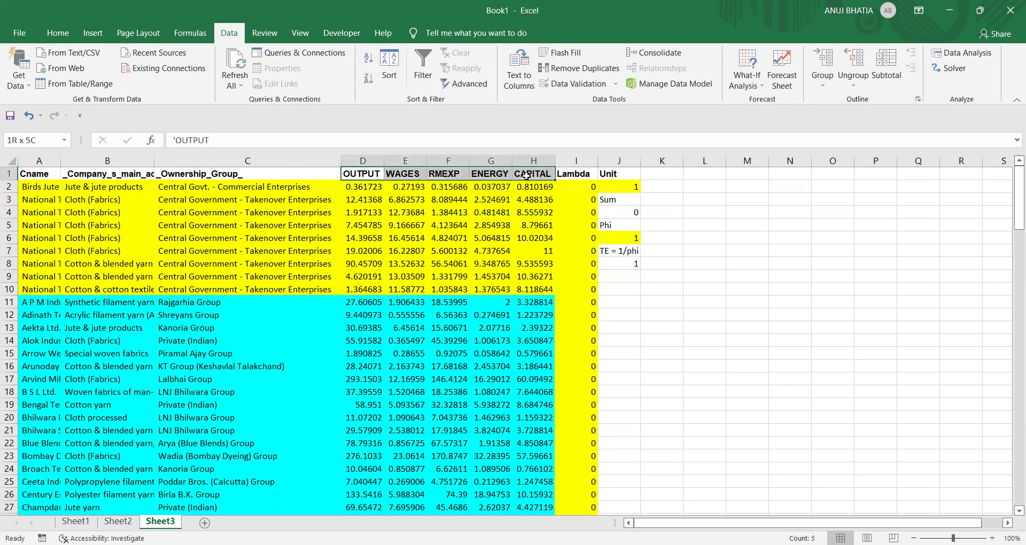
{"action": "key", "text": "ctrl+c"}
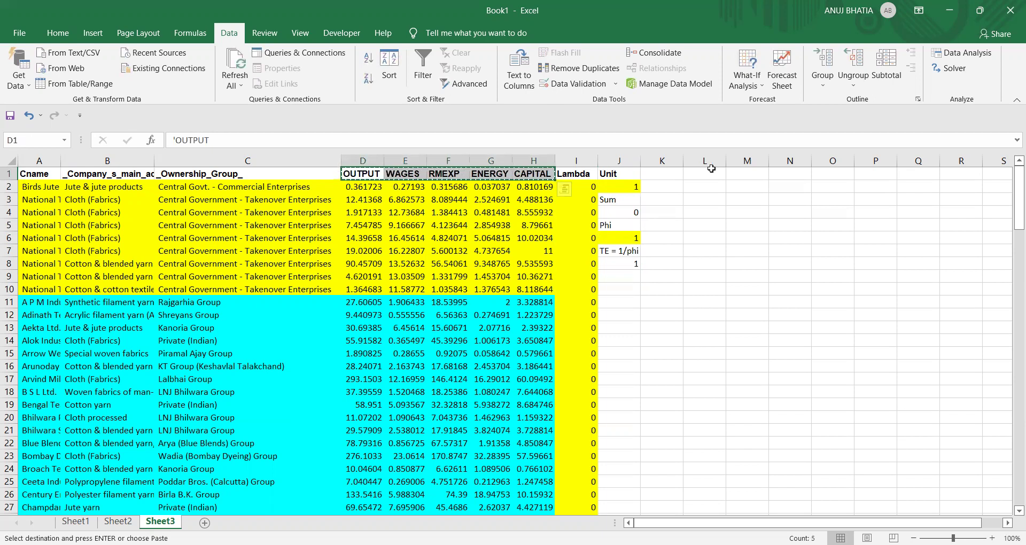
{"action": "left_click", "coordinate": [710, 172]}
{"action": "key", "text": "ctrl+v"}
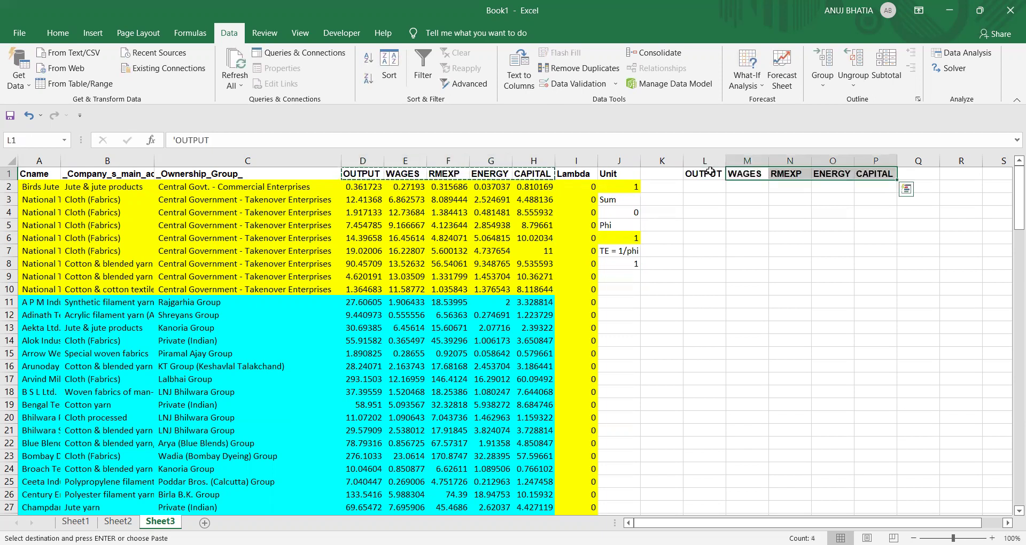
Label K2 'LHS' and K3 'RHS' after checking the model slide, and begin =SUMPRODUCT( in L2
{"action": "left_click", "coordinate": [676, 192]}
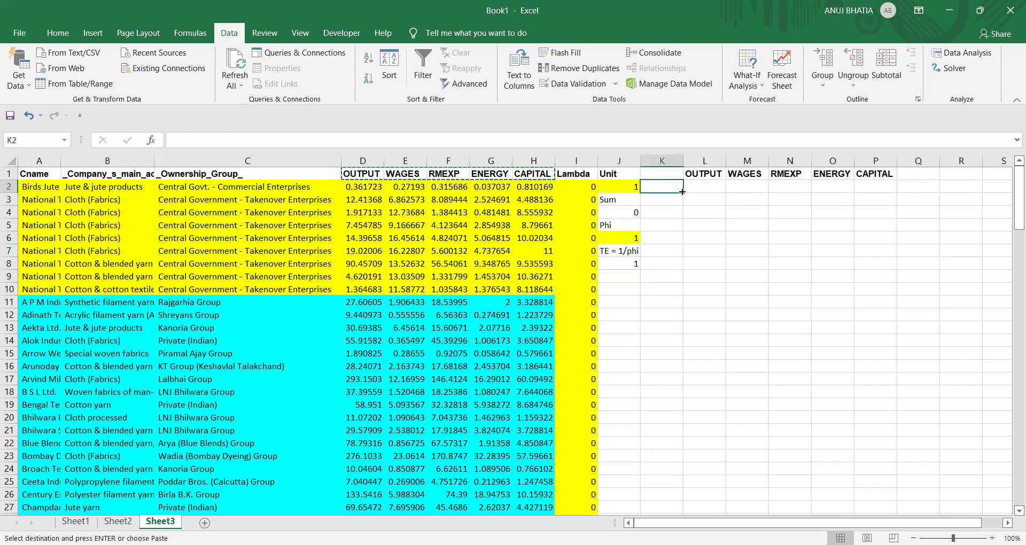
{"action": "type", "text": "LHS"}
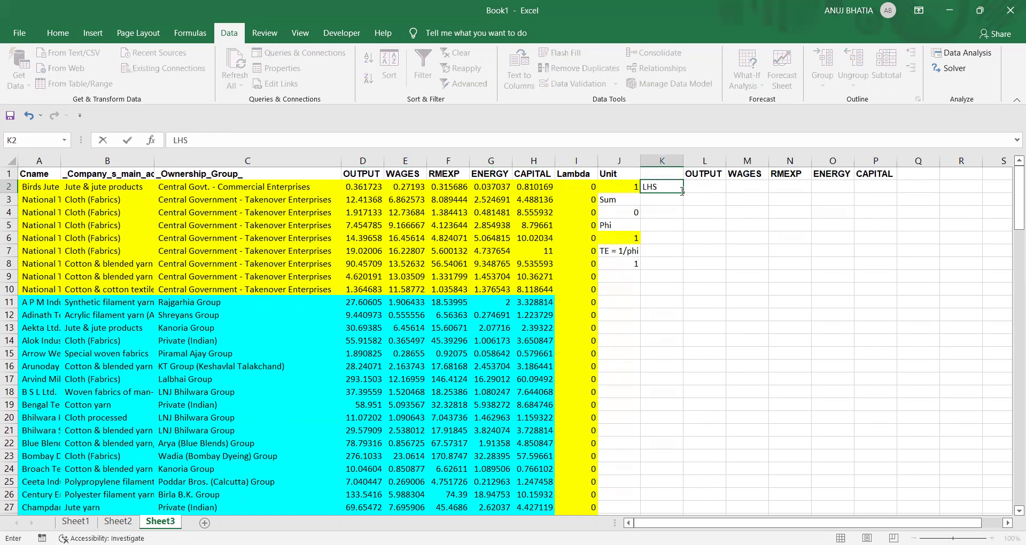
{"action": "key", "text": "Return"}
{"action": "type", "text": "RH"}
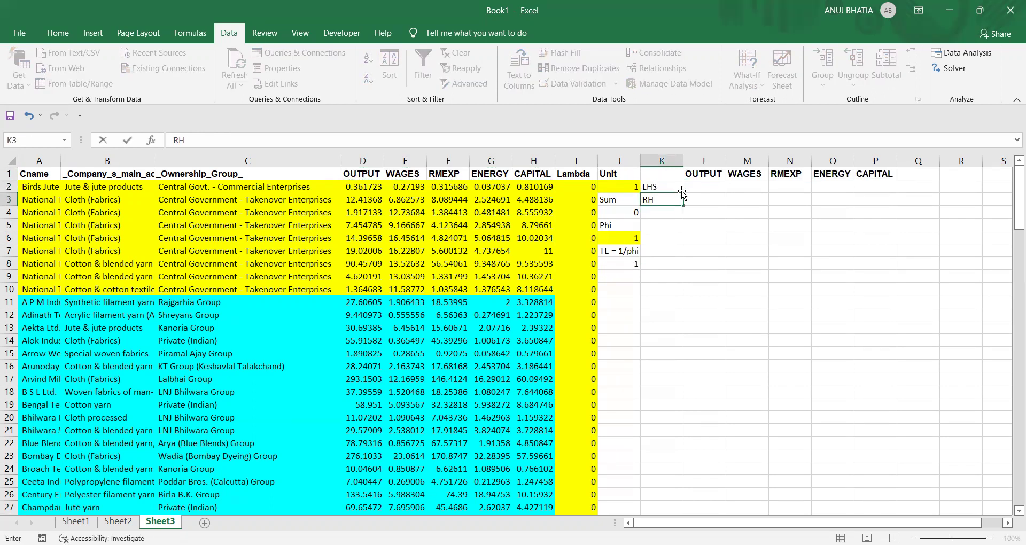
{"action": "type", "text": "S"}
{"action": "key", "text": "alt+Tab"}
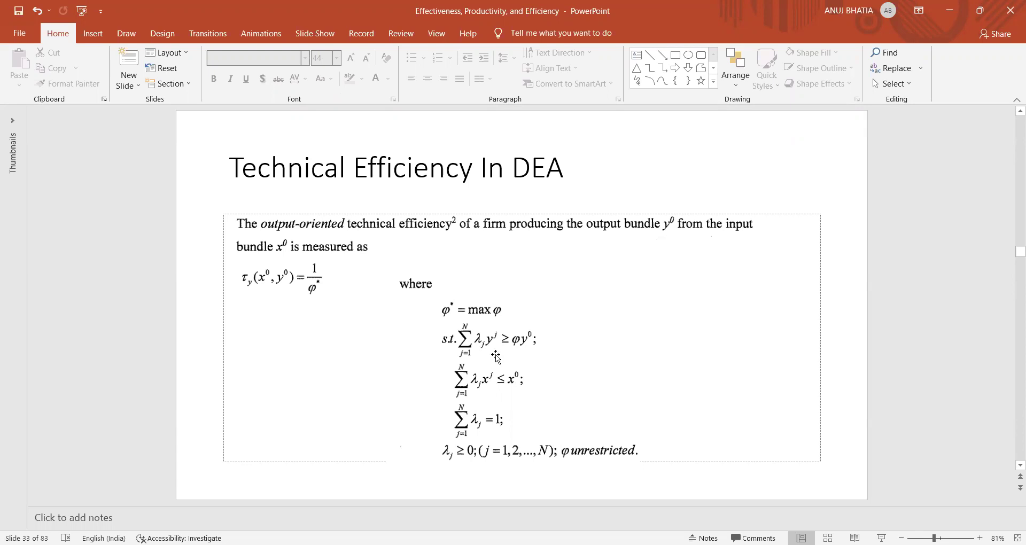
{"action": "key", "text": "alt+Tab"}
{"action": "left_click", "coordinate": [700, 184]}
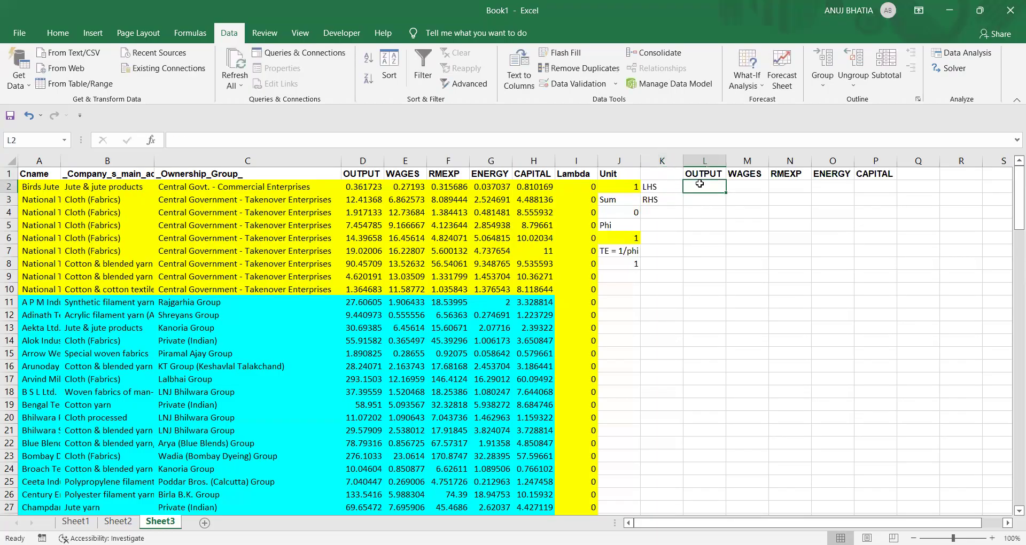
{"action": "type", "text": "="}
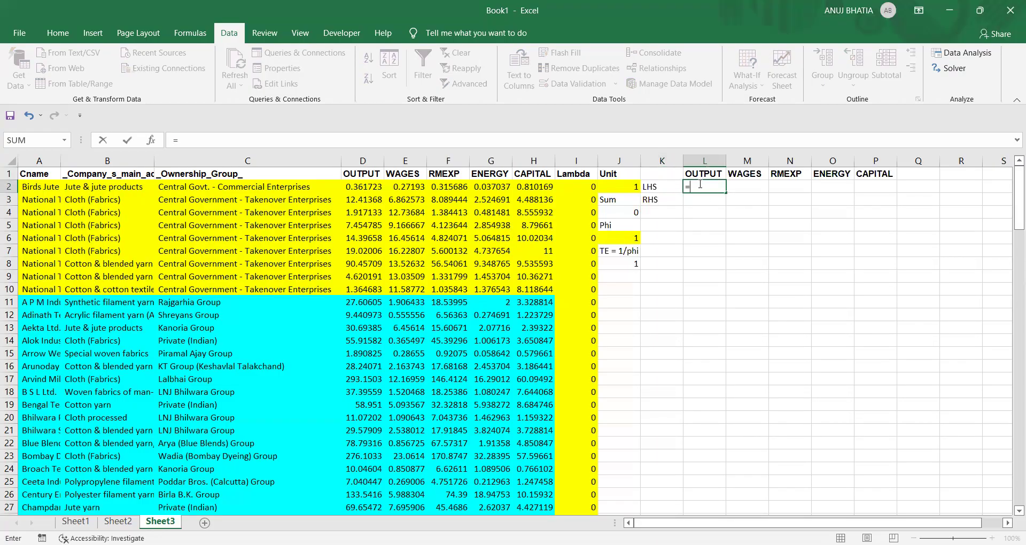
{"action": "type", "text": "SUMPRODUCT("}
Build =SUMPRODUCT(D2:D142,I2:$I$142) in L2, locking the end of the Lambda range
{"action": "left_click", "coordinate": [357, 188]}
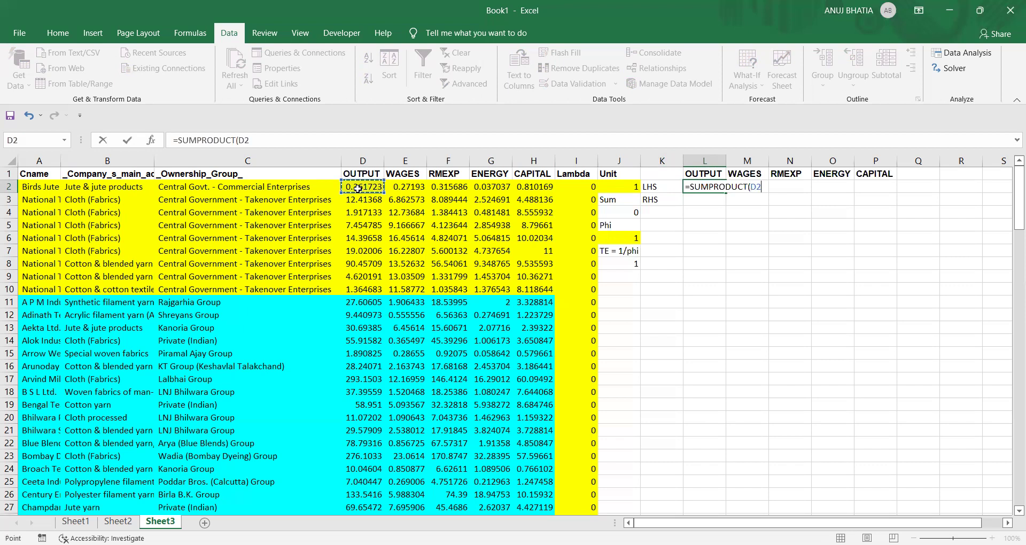
{"action": "key", "text": "ctrl+shift+Down"}
{"action": "type", "text": ","}
{"action": "scroll", "coordinate": [445, 185], "scroll_direction": "up", "scroll_amount": 20}
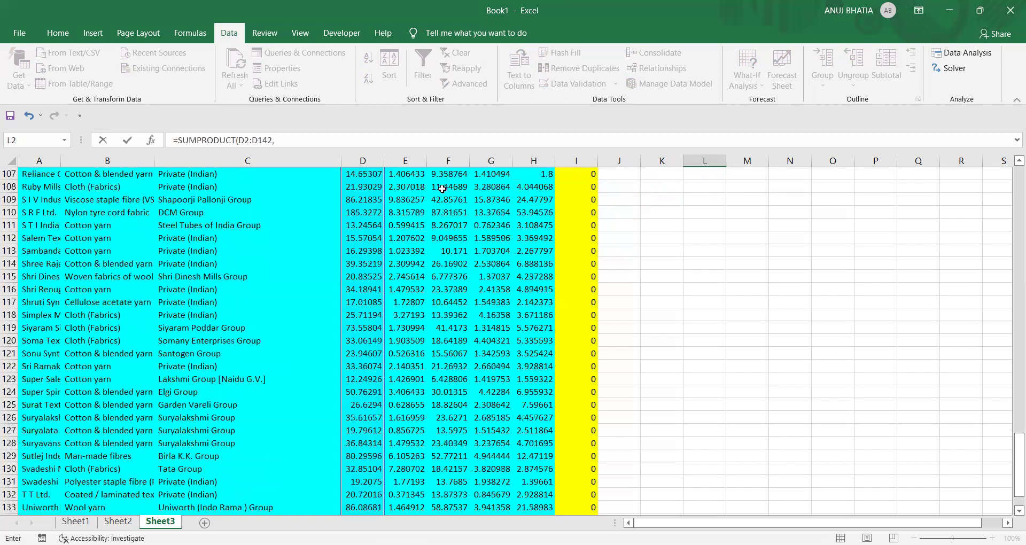
{"action": "scroll", "coordinate": [446, 185], "scroll_direction": "up", "scroll_amount": 8}
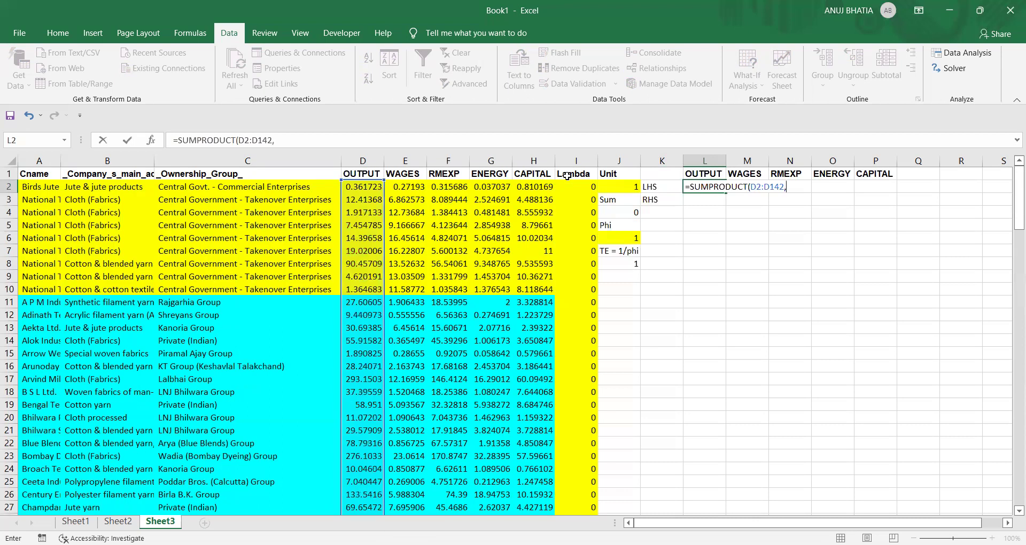
{"action": "left_click", "coordinate": [576, 187]}
{"action": "key", "text": "ctrl+shift+Down"}
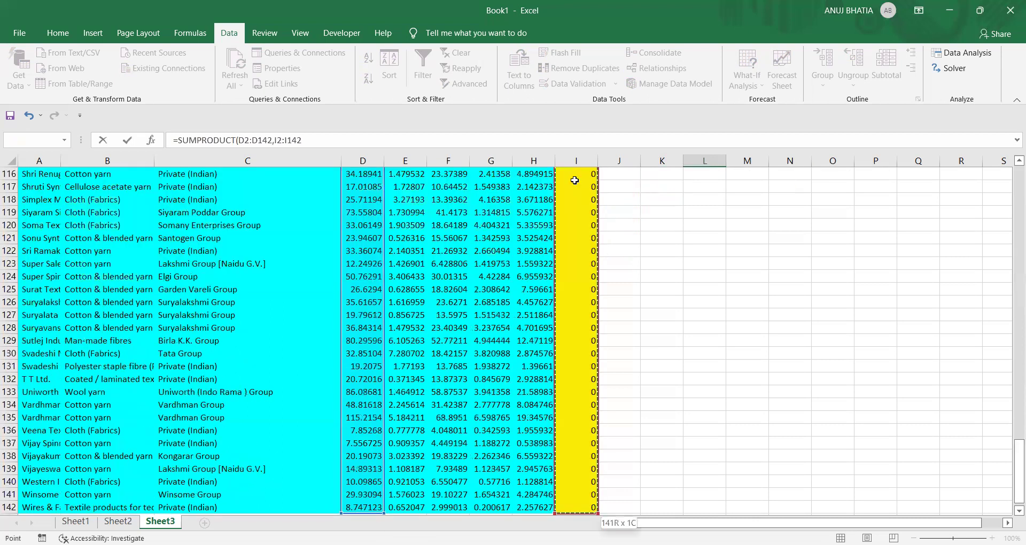
{"action": "scroll", "coordinate": [585, 193], "scroll_direction": "up", "scroll_amount": 20}
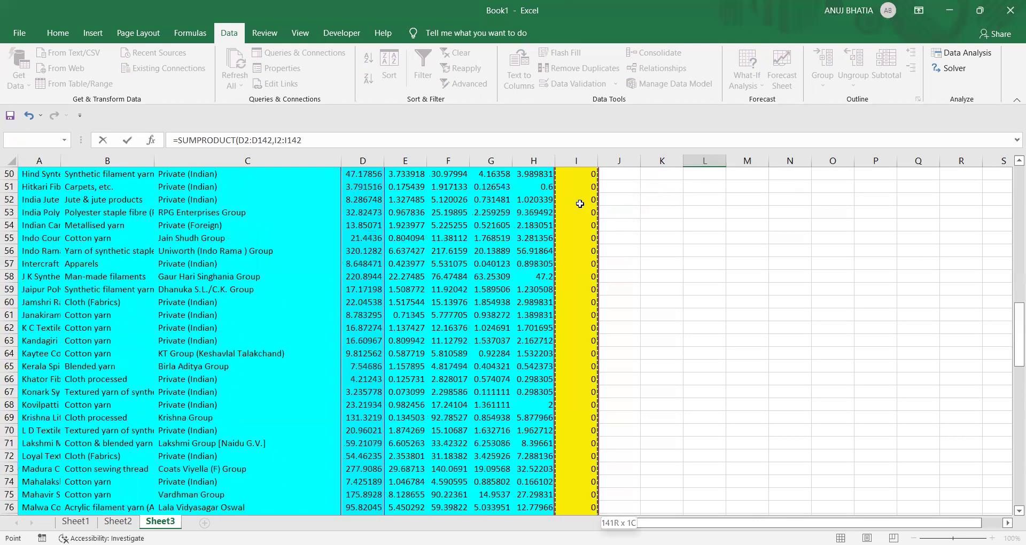
{"action": "scroll", "coordinate": [581, 203], "scroll_direction": "up", "scroll_amount": 16}
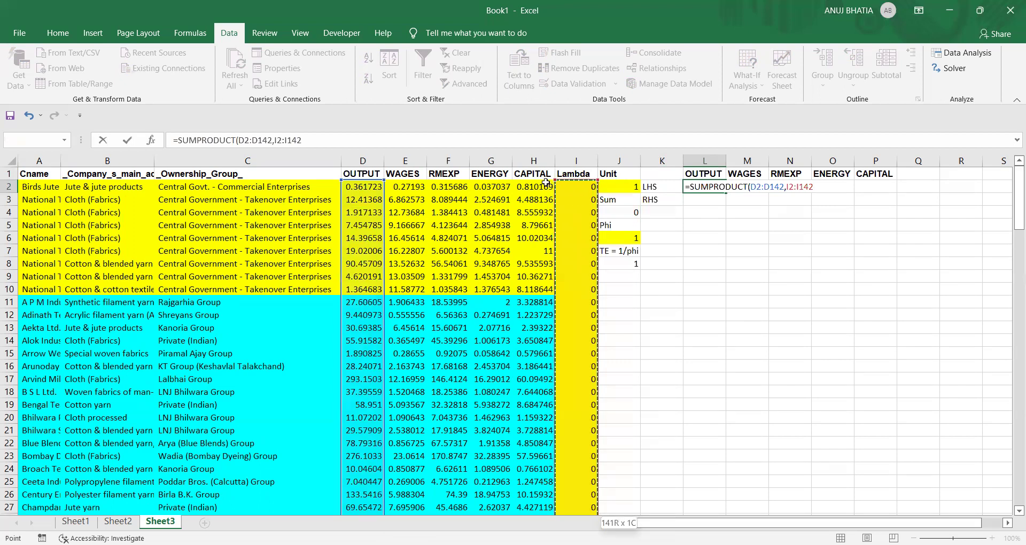
{"action": "left_click", "coordinate": [346, 135]}
{"action": "key", "text": "F4"}
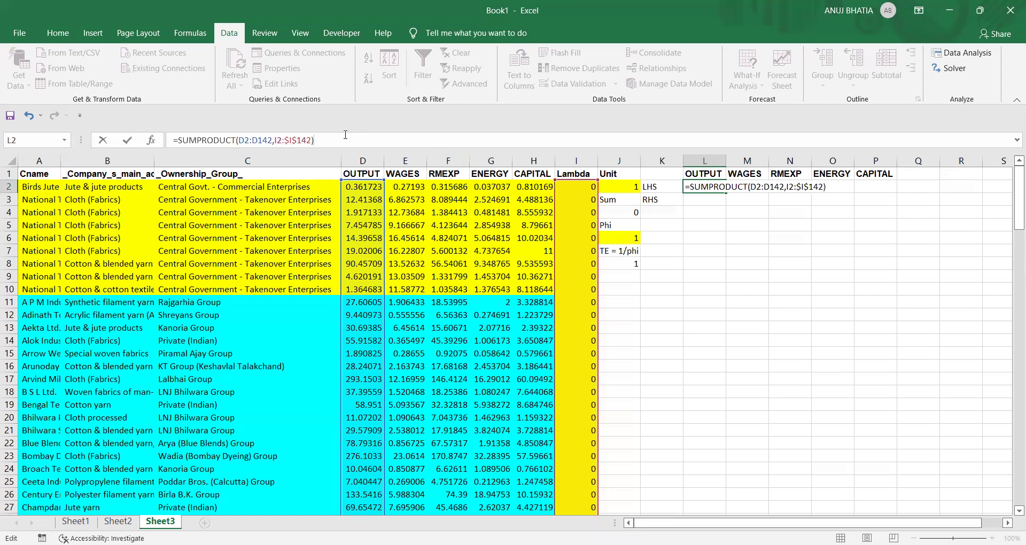
Commit the L2 SUMPRODUCT, copy it across to P2, and inspect M2's ranges
{"action": "key", "text": "Return"}
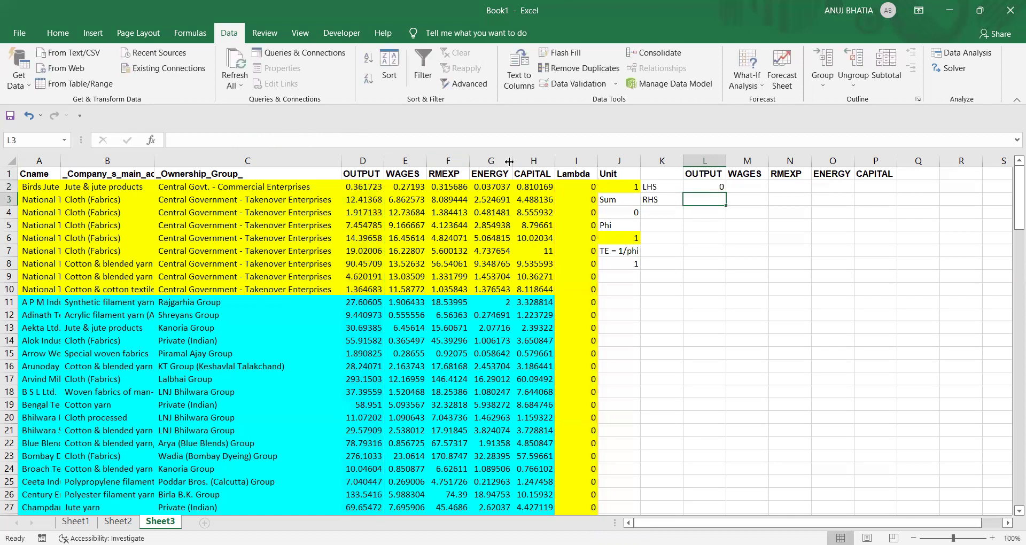
{"action": "left_click", "coordinate": [692, 188]}
{"action": "left_click_drag", "start_coordinate": [726, 193], "coordinate": [878, 187]}
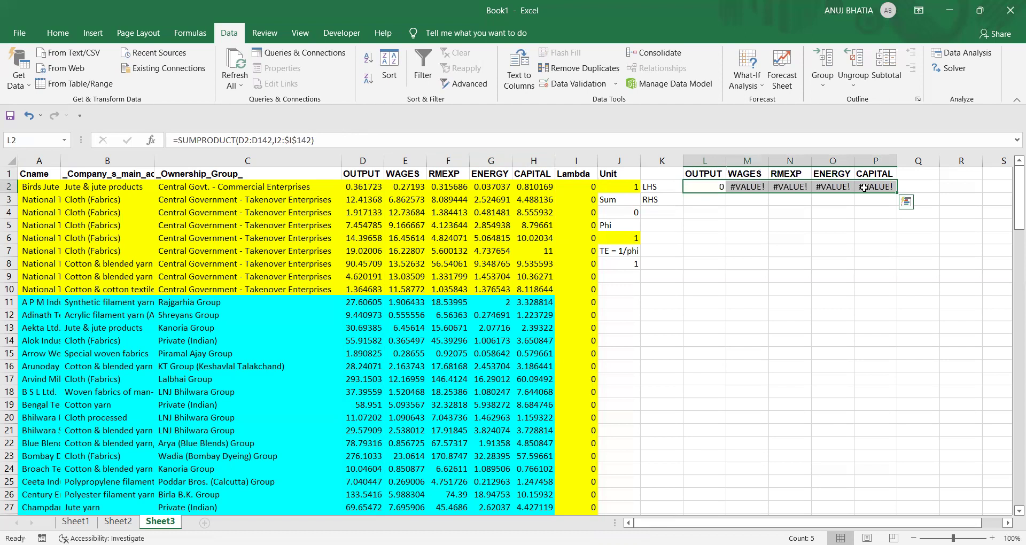
{"action": "left_click", "coordinate": [739, 187]}
{"action": "double_click", "coordinate": [739, 187]}
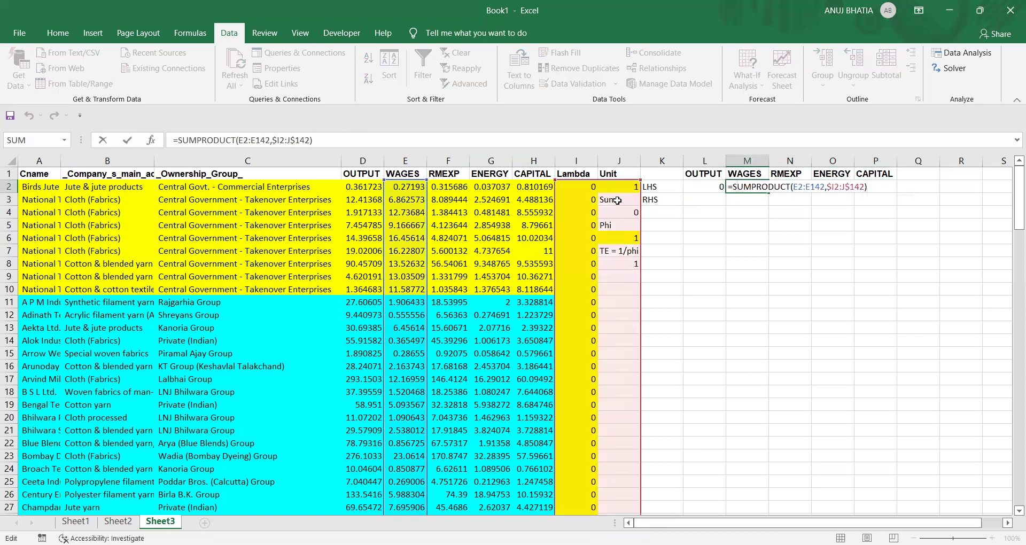
Fix L2 to use $I$2:$I$142 and refill the formula across M2:P2
{"action": "left_click", "coordinate": [705, 190]}
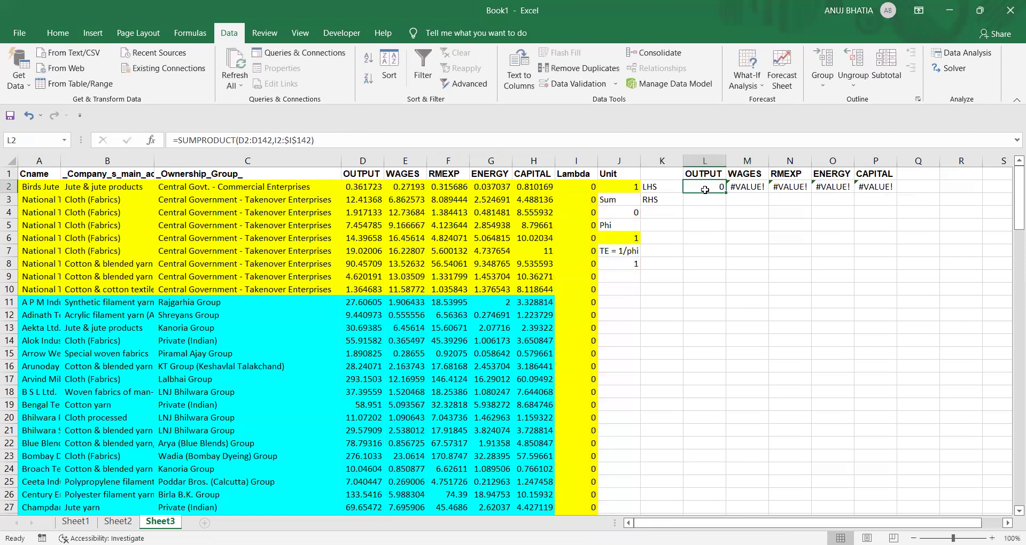
{"action": "double_click", "coordinate": [704, 190]}
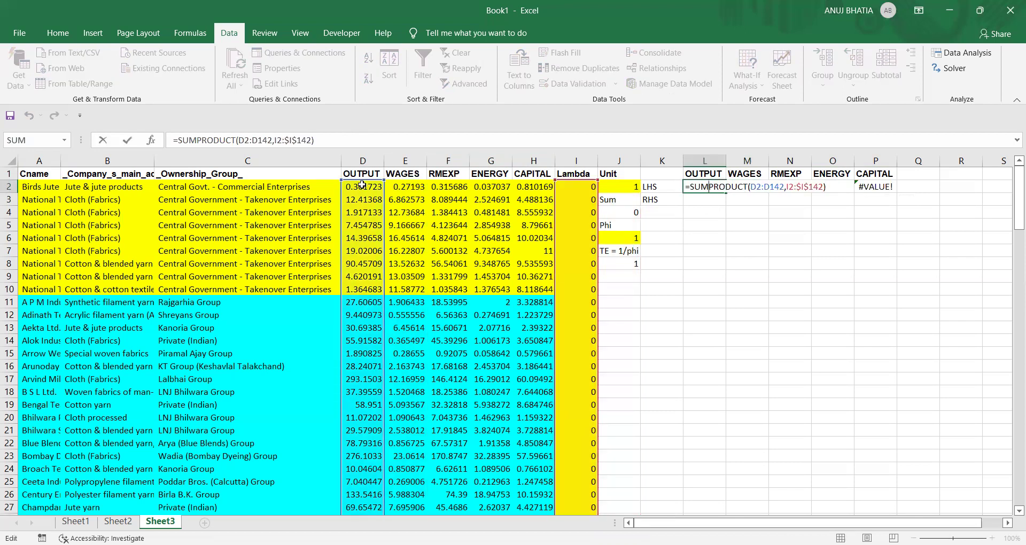
{"action": "left_click", "coordinate": [278, 141]}
{"action": "key", "text": "F4"}
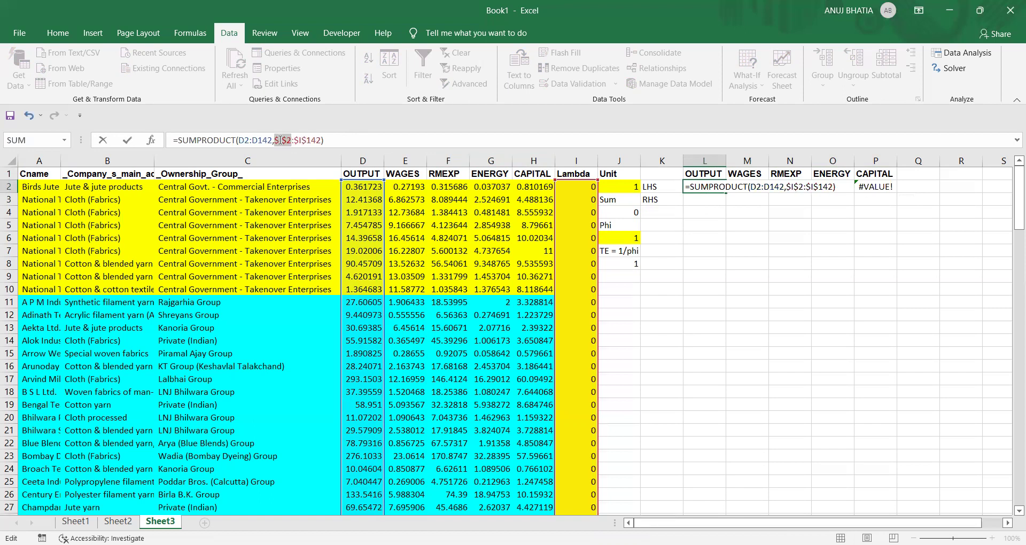
{"action": "key", "text": "Return"}
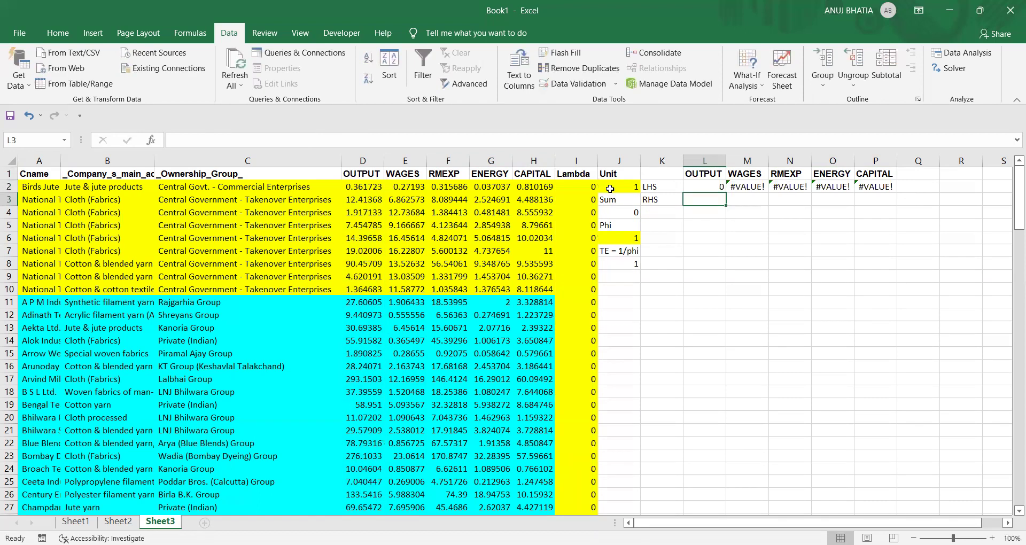
{"action": "left_click", "coordinate": [710, 188]}
{"action": "left_click_drag", "start_coordinate": [725, 194], "coordinate": [889, 192]}
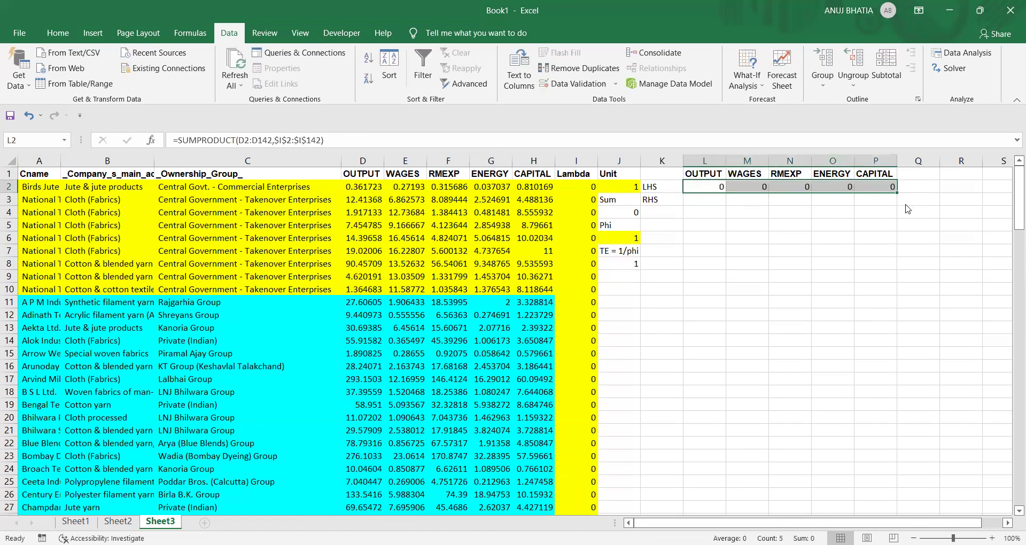
Verify the WAGES and RMEXP formulas in M2 and N2, then switch to the DEA slide
{"action": "double_click", "coordinate": [733, 188]}
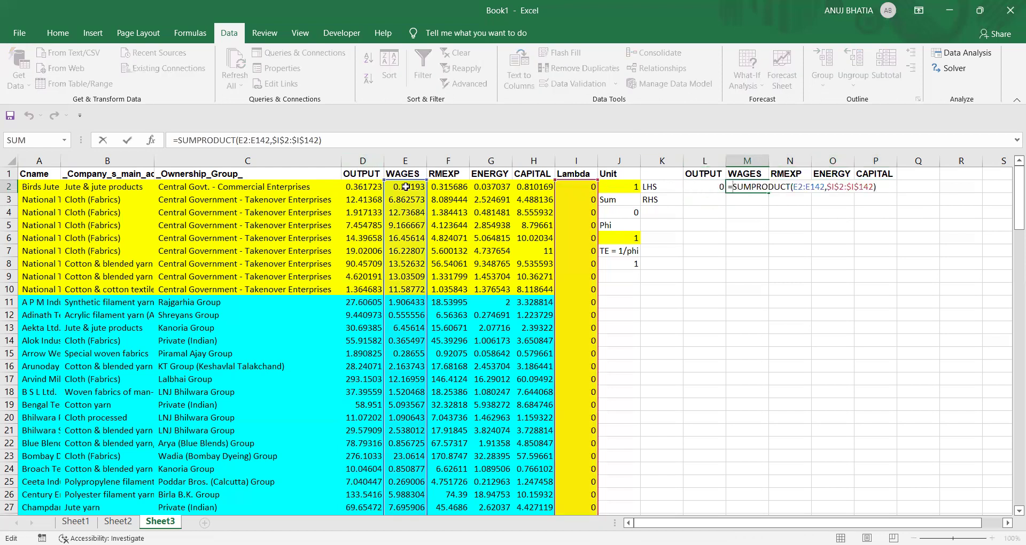
{"action": "key", "text": "Return"}
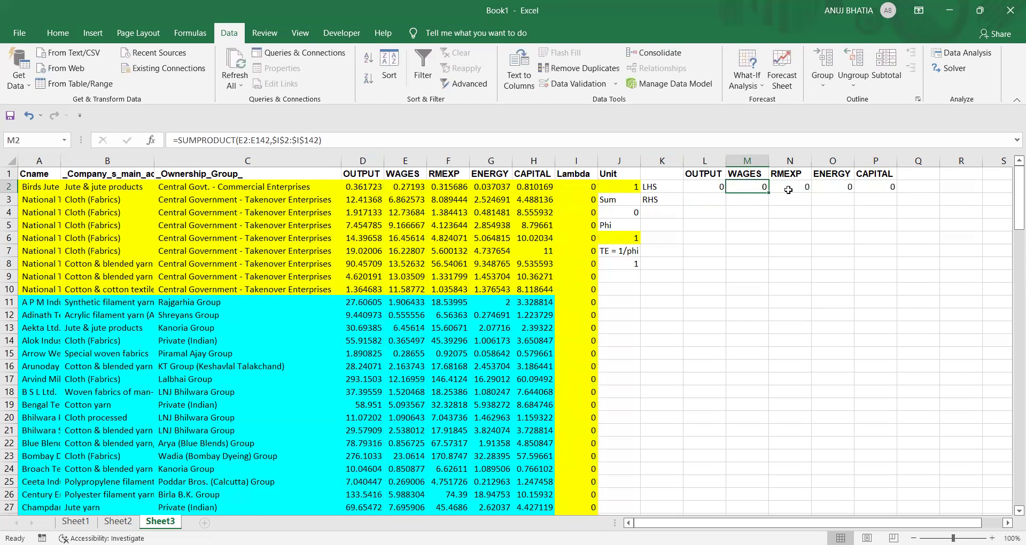
{"action": "double_click", "coordinate": [788, 188]}
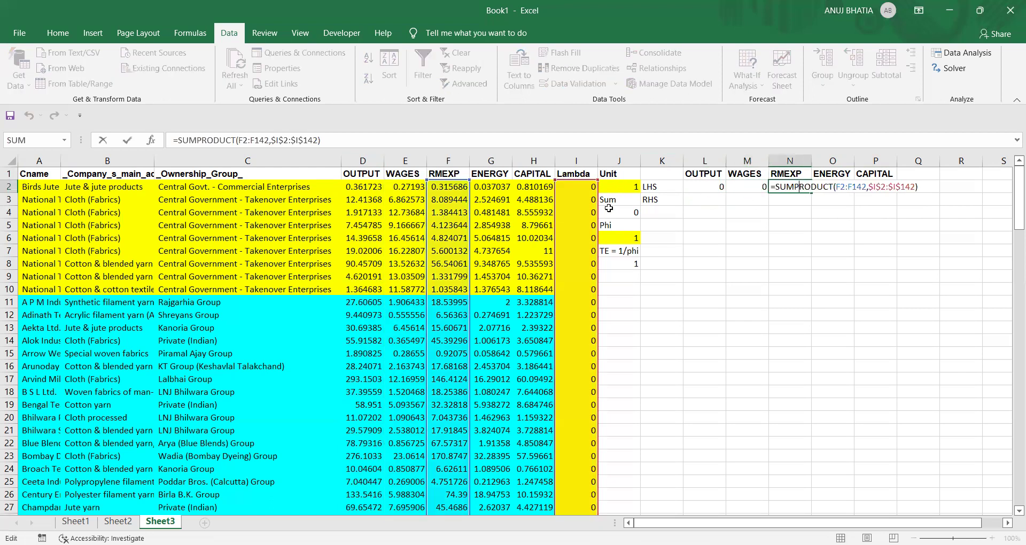
{"action": "key", "text": "ctrl+Return"}
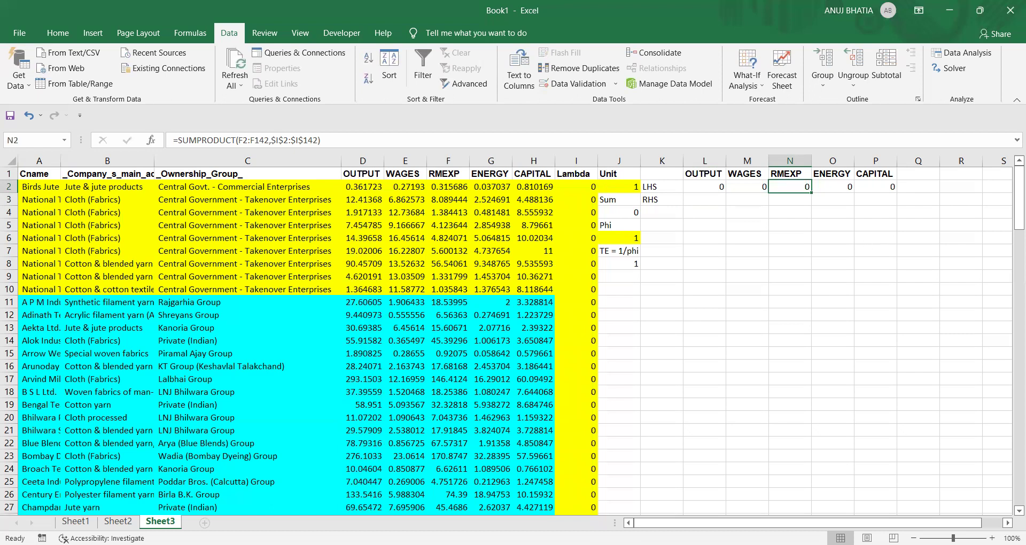
{"action": "key", "text": "alt+Tab"}
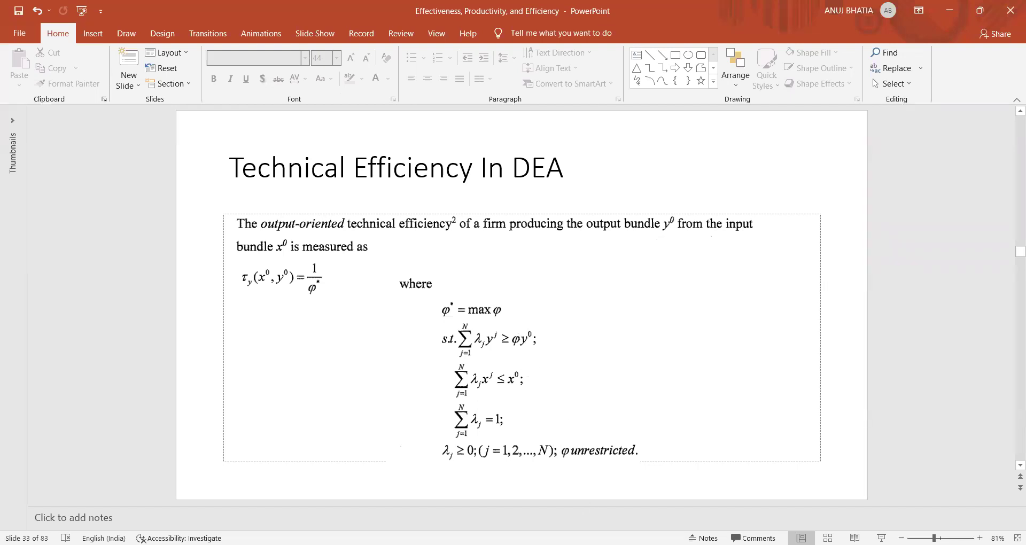
Enter =J6*INDEX(D2:D142,J2) in L3, giving the Phi-scaled OUTPUT of 0.361723
{"action": "key", "text": "alt+Tab"}
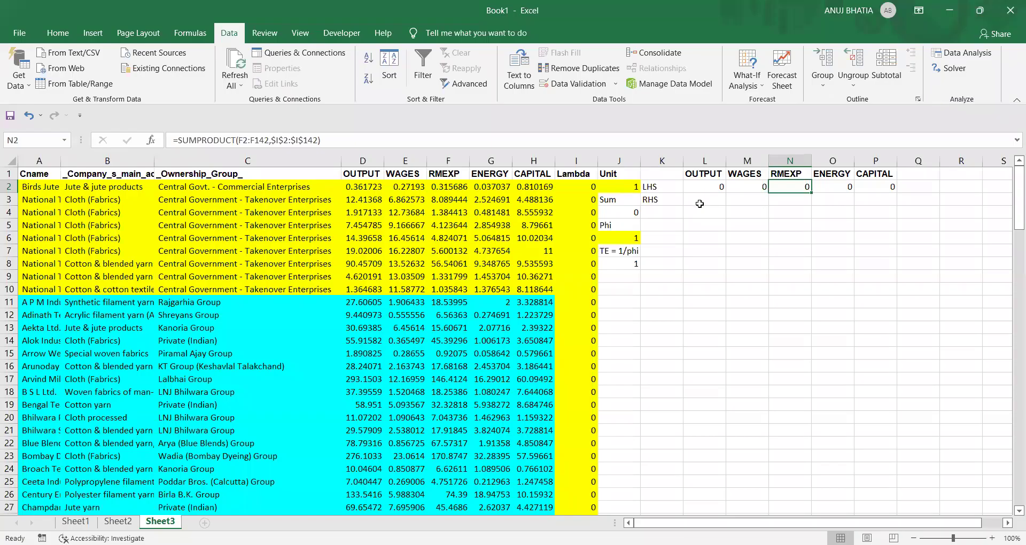
{"action": "left_click", "coordinate": [700, 206]}
{"action": "type", "text": "="}
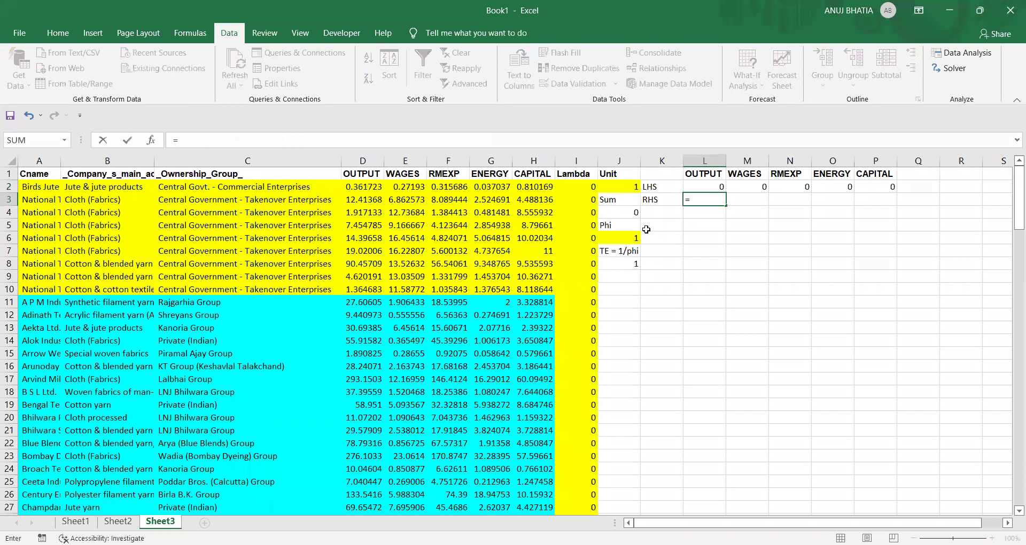
{"action": "left_click", "coordinate": [629, 237]}
{"action": "type", "text": "*"}
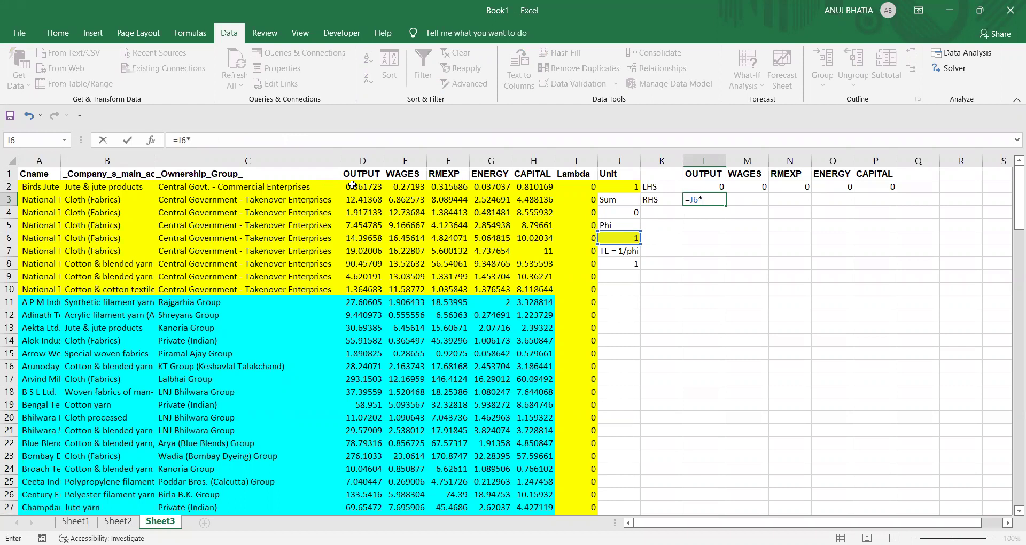
{"action": "type", "text": "INDEX("}
{"action": "left_click", "coordinate": [378, 186]}
{"action": "key", "text": "ctrl+shift+Down"}
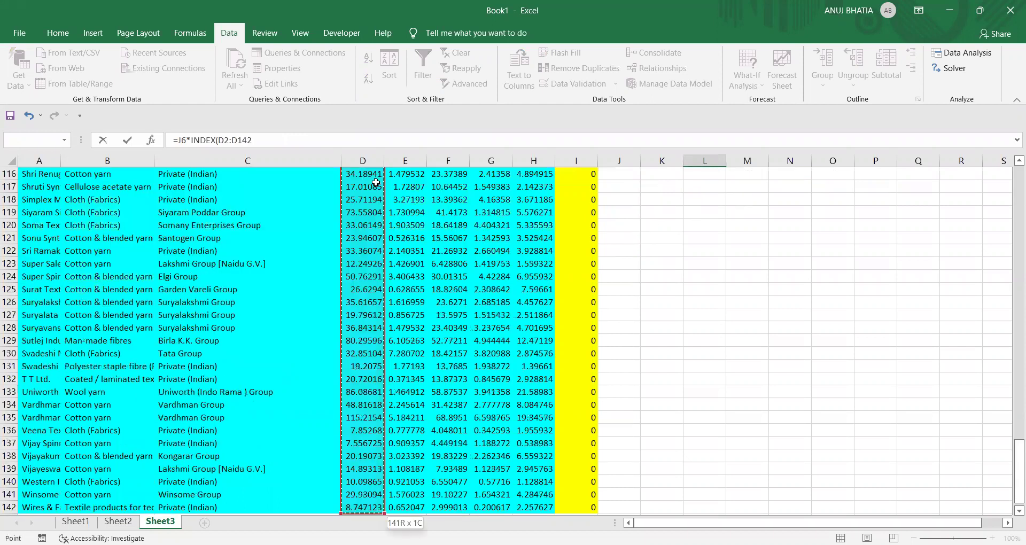
{"action": "type", "text": ","}
{"action": "scroll", "coordinate": [398, 195], "scroll_direction": "up", "scroll_amount": 20}
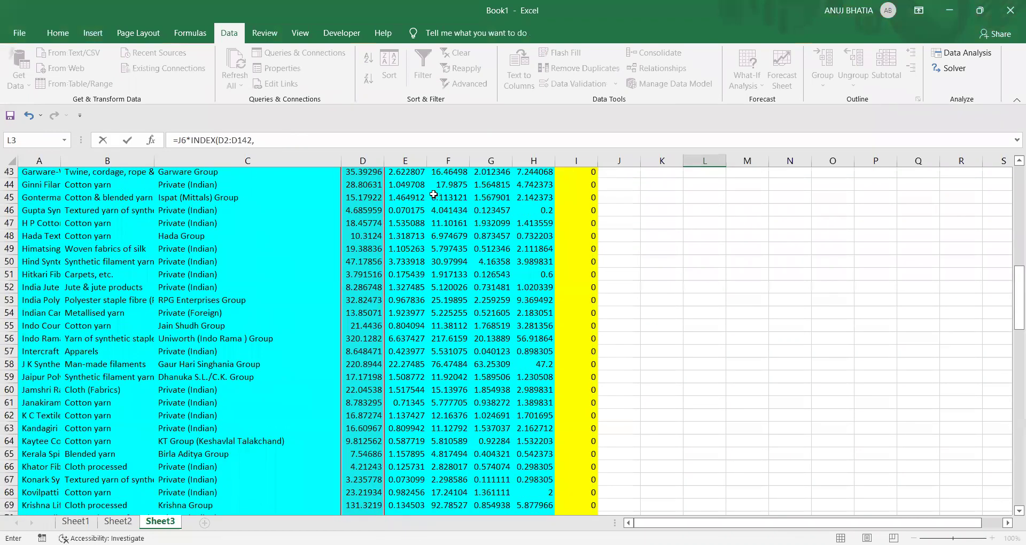
{"action": "scroll", "coordinate": [377, 186], "scroll_direction": "up", "scroll_amount": 14}
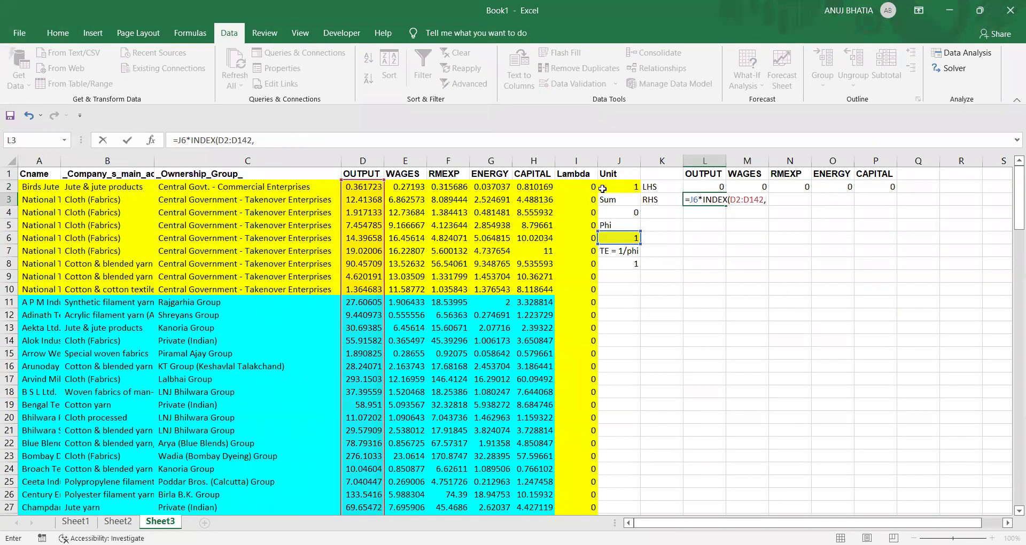
{"action": "left_click", "coordinate": [634, 187]}
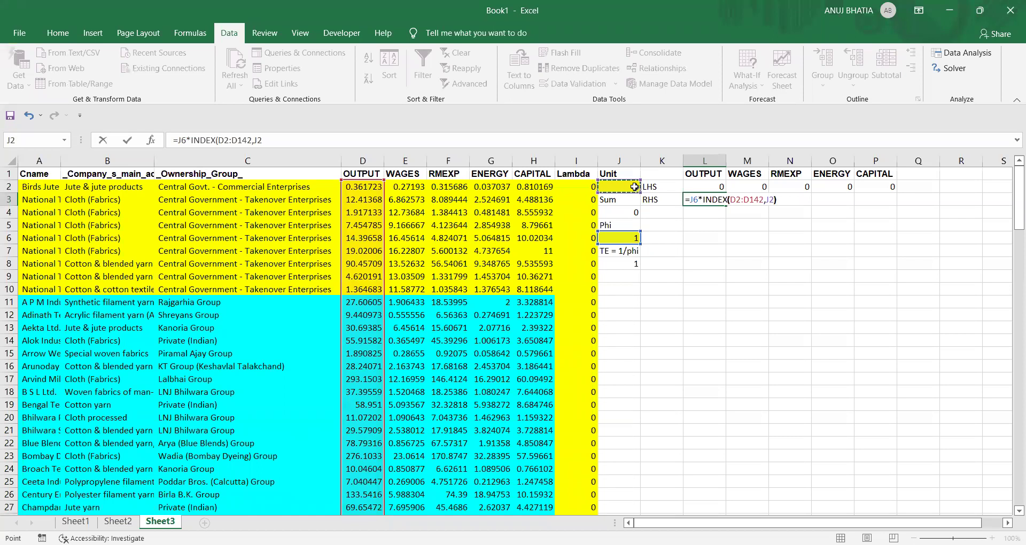
{"action": "key", "text": "Return"}
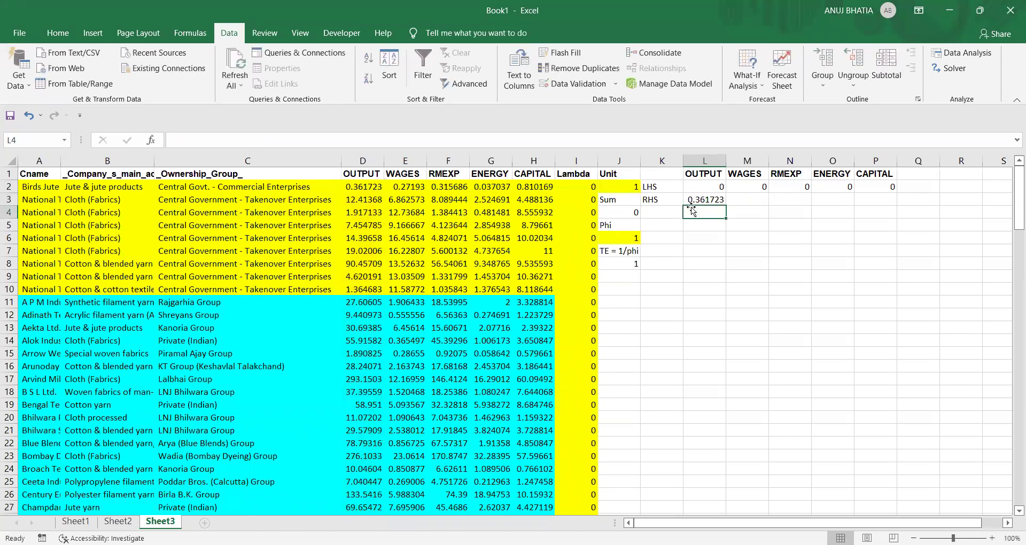
{"action": "double_click", "coordinate": [702, 200]}
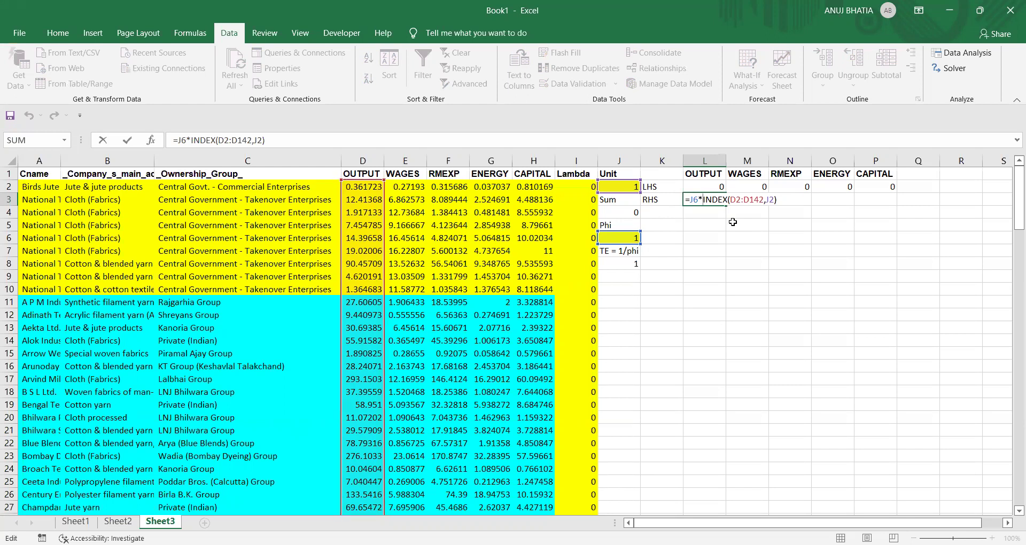
Change the Unit in J2 to 2 and confirm L3 recalculates to 12.41368
{"action": "key", "text": "ctrl+Return"}
{"action": "left_click", "coordinate": [603, 188]}
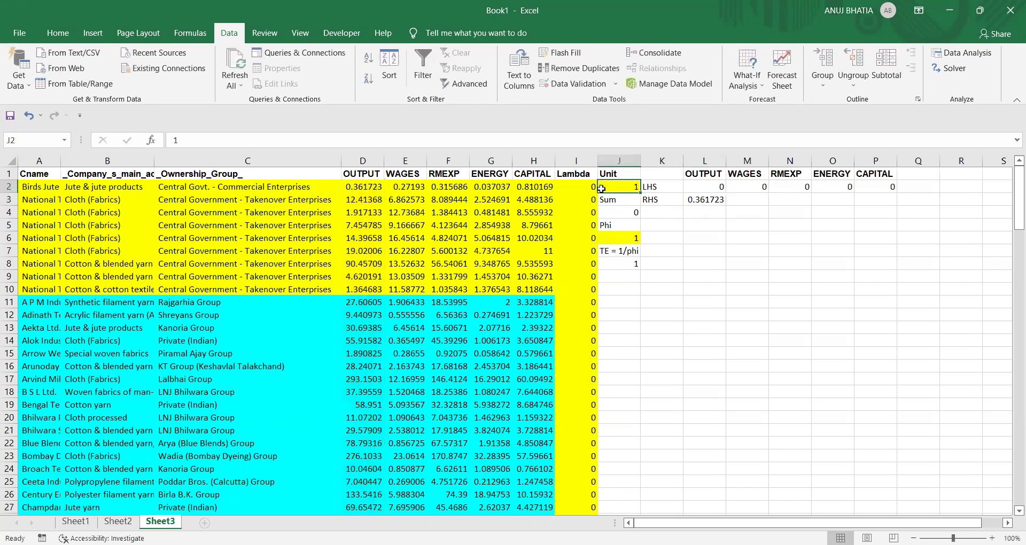
{"action": "type", "text": "2"}
{"action": "key", "text": "Return"}
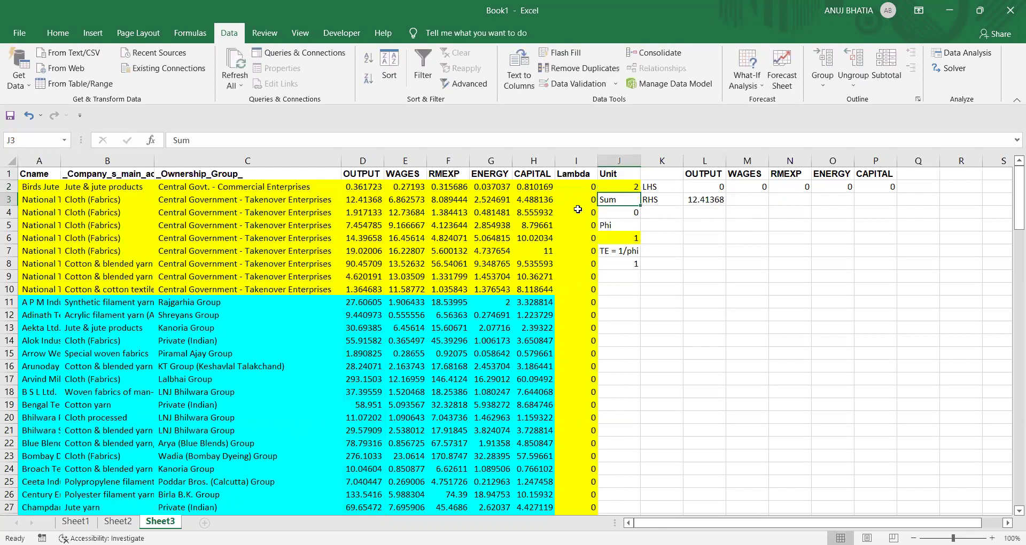
{"action": "left_click", "coordinate": [694, 201]}
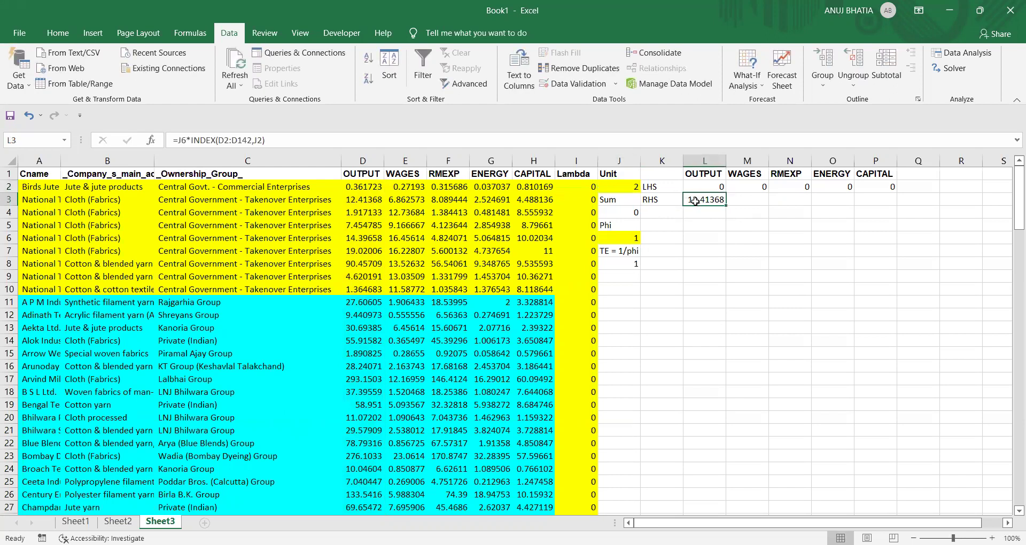
{"action": "double_click", "coordinate": [695, 201]}
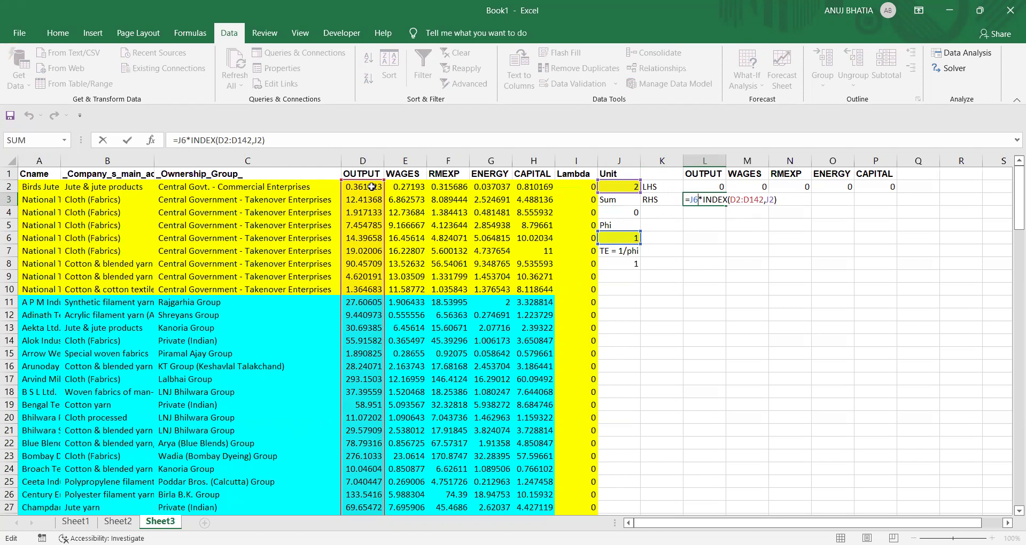
{"action": "key", "text": "ctrl+Return"}
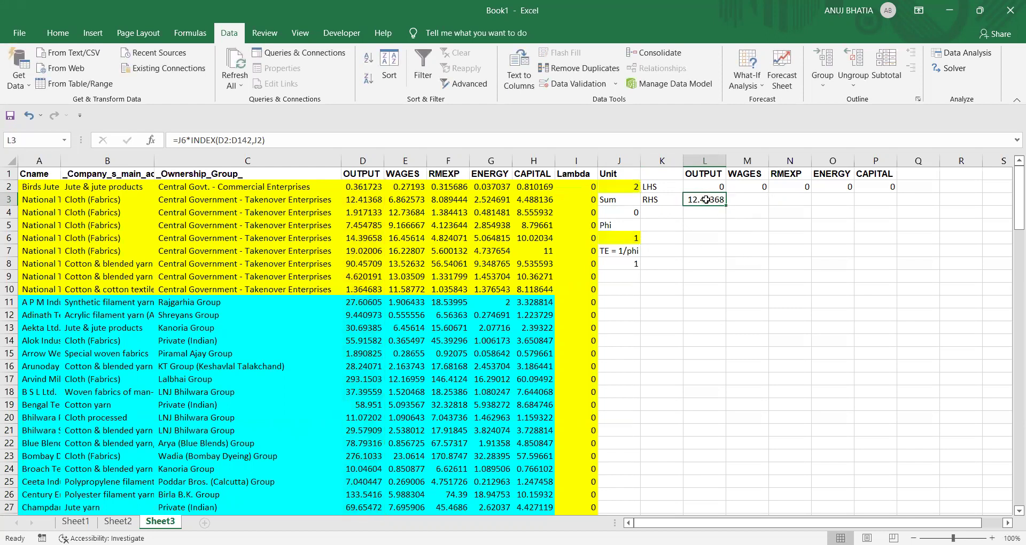
{"action": "left_click", "coordinate": [744, 199]}
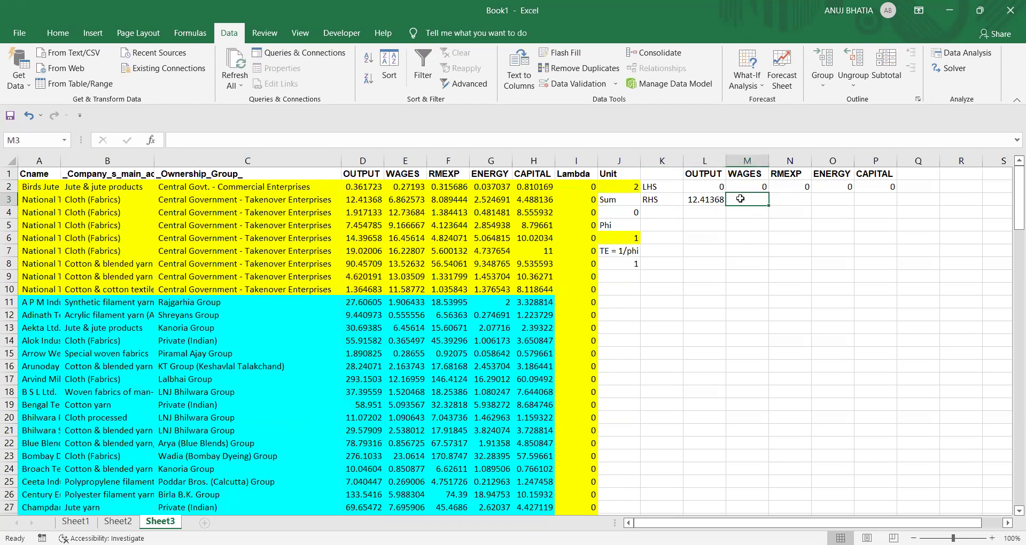
Enter =INDEX(E2:E142,J2) in M3 to return the chosen unit's WAGES
{"action": "type", "text": "="}
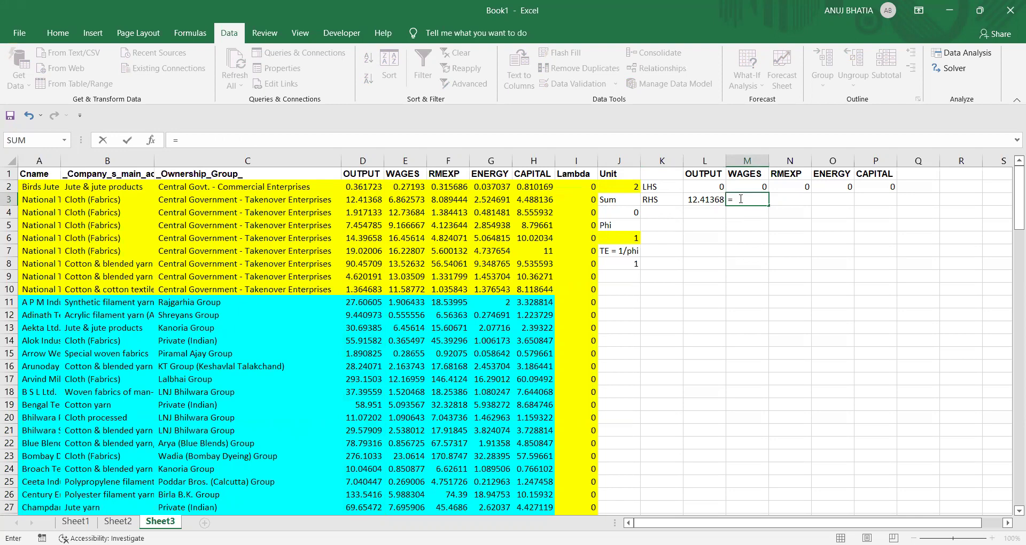
{"action": "type", "text": "inde"}
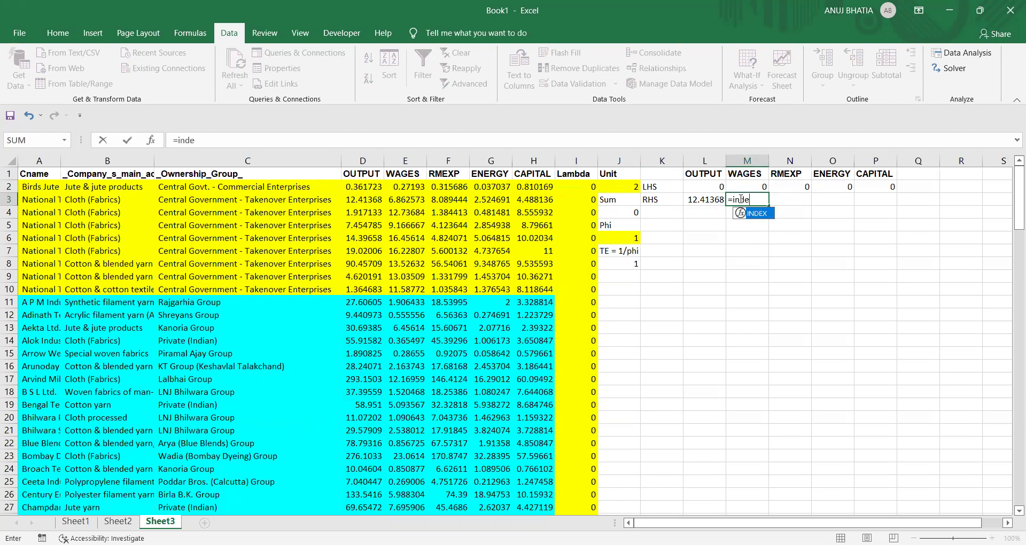
{"action": "key", "text": "alt+Tab"}
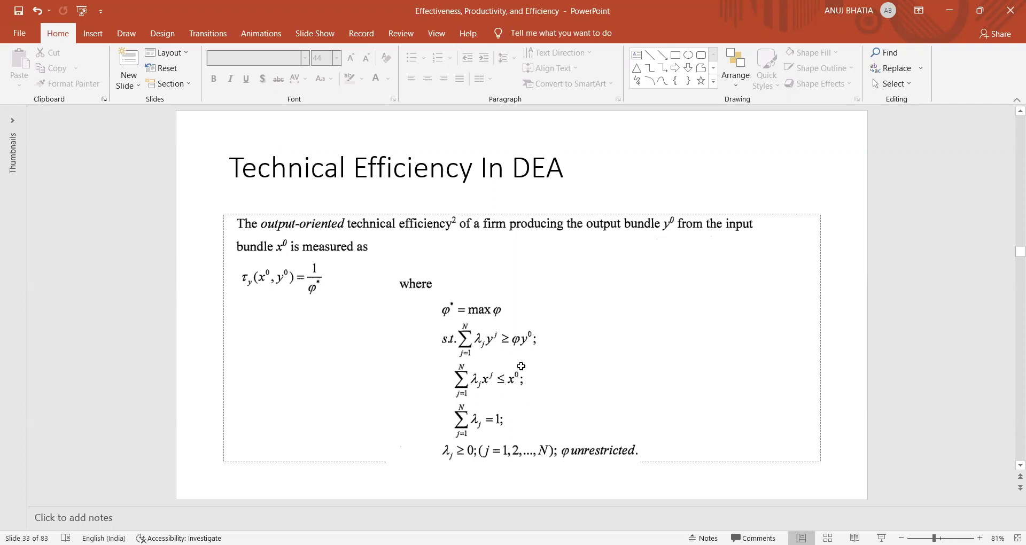
{"action": "key", "text": "alt+Tab"}
{"action": "key", "text": "Tab"}
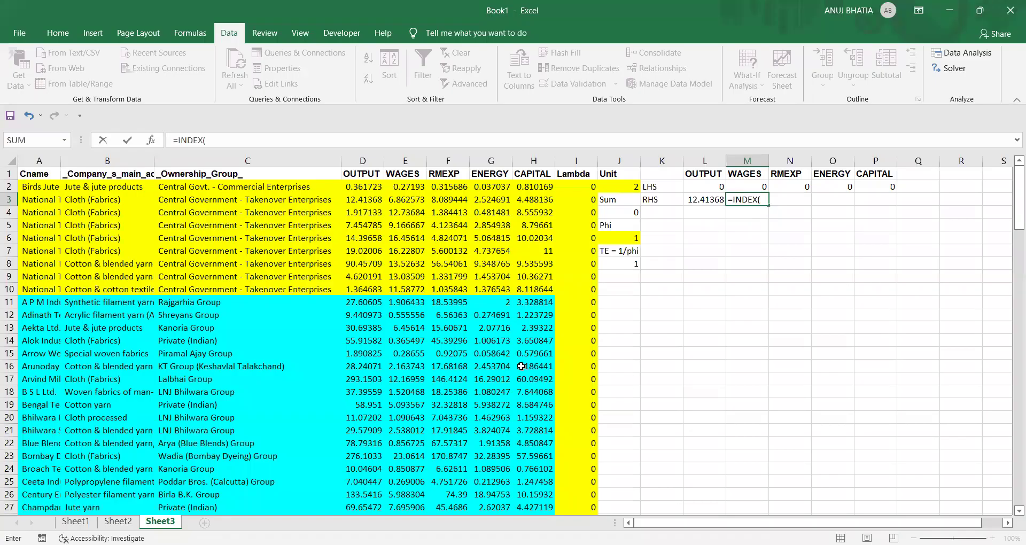
{"action": "left_click", "coordinate": [407, 185]}
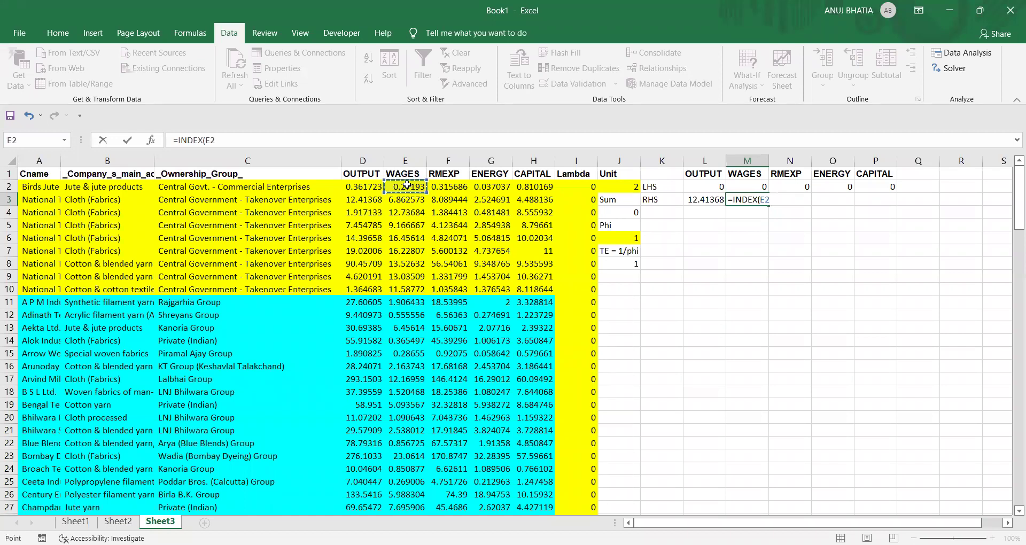
{"action": "key", "text": "ctrl+shift+Down"}
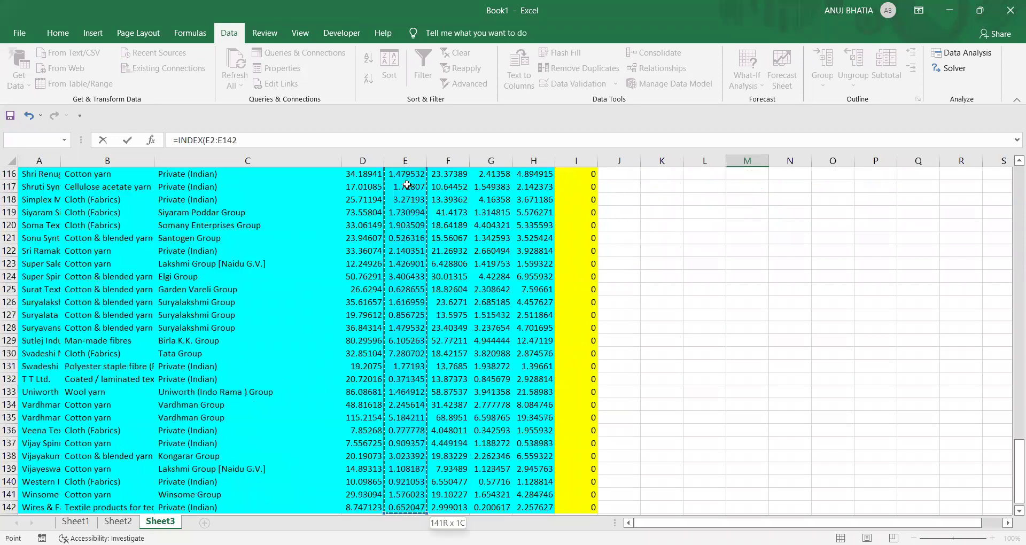
{"action": "type", "text": ","}
{"action": "scroll", "coordinate": [473, 228], "scroll_direction": "up", "scroll_amount": 20}
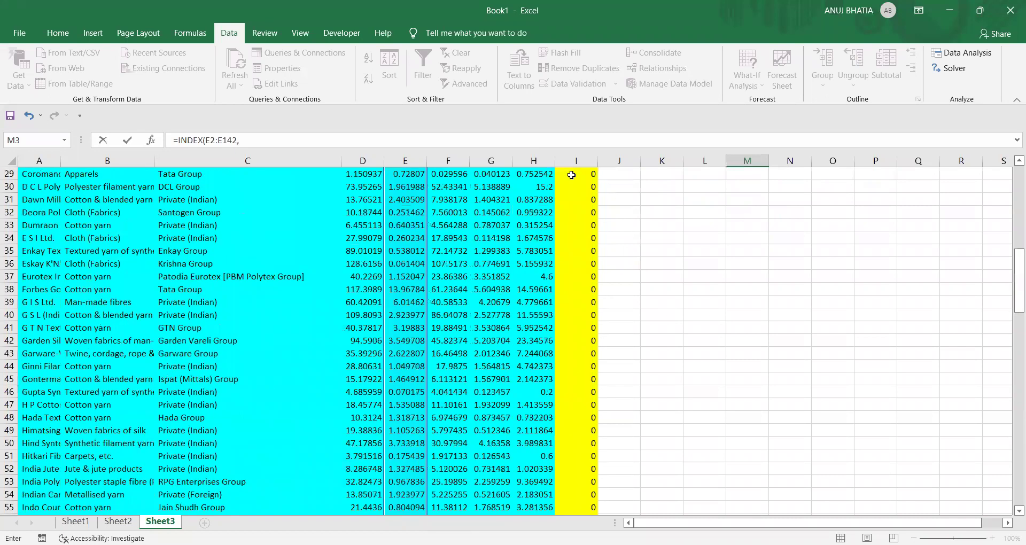
{"action": "scroll", "coordinate": [572, 174], "scroll_direction": "up", "scroll_amount": 9}
{"action": "left_click", "coordinate": [606, 187]}
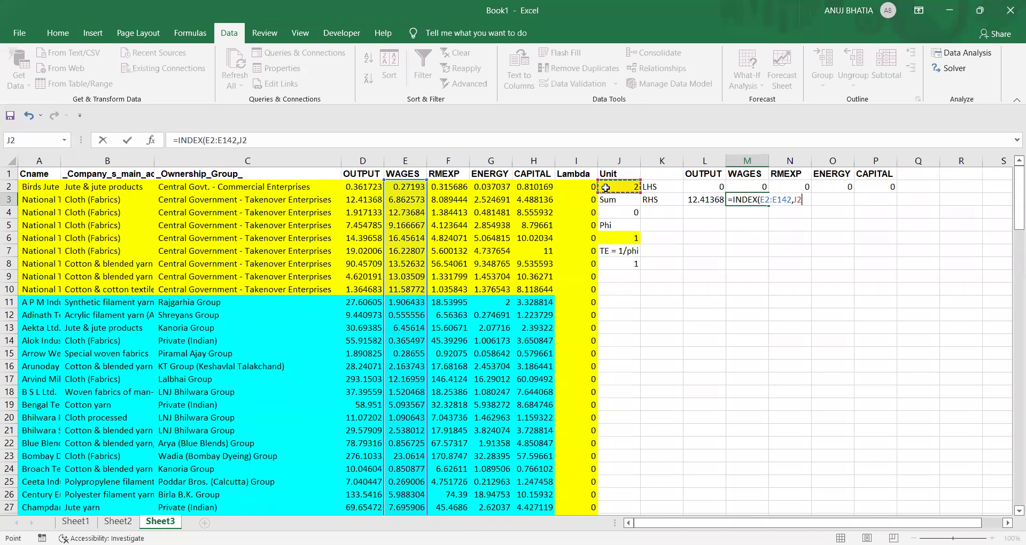
{"action": "type", "text": ")"}
{"action": "key", "text": "Return"}
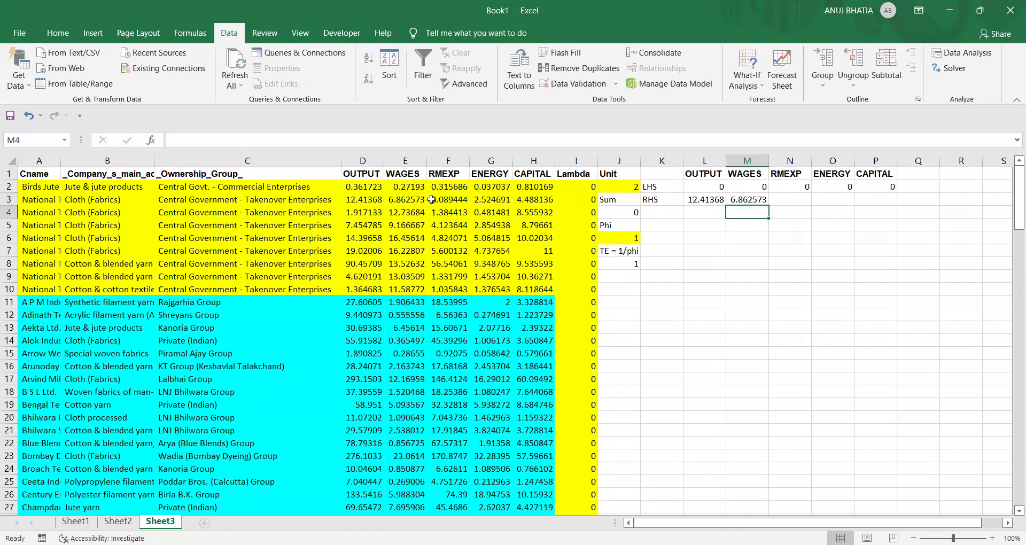
Check against E3's wages, then lock the unit reference in M3 as $J$2
{"action": "left_click", "coordinate": [410, 201]}
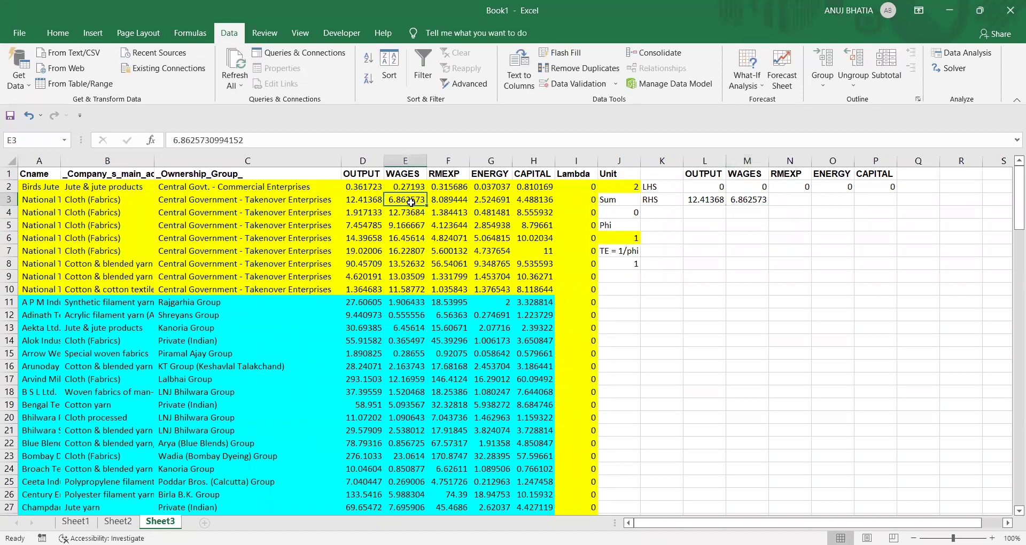
{"action": "left_click", "coordinate": [761, 201]}
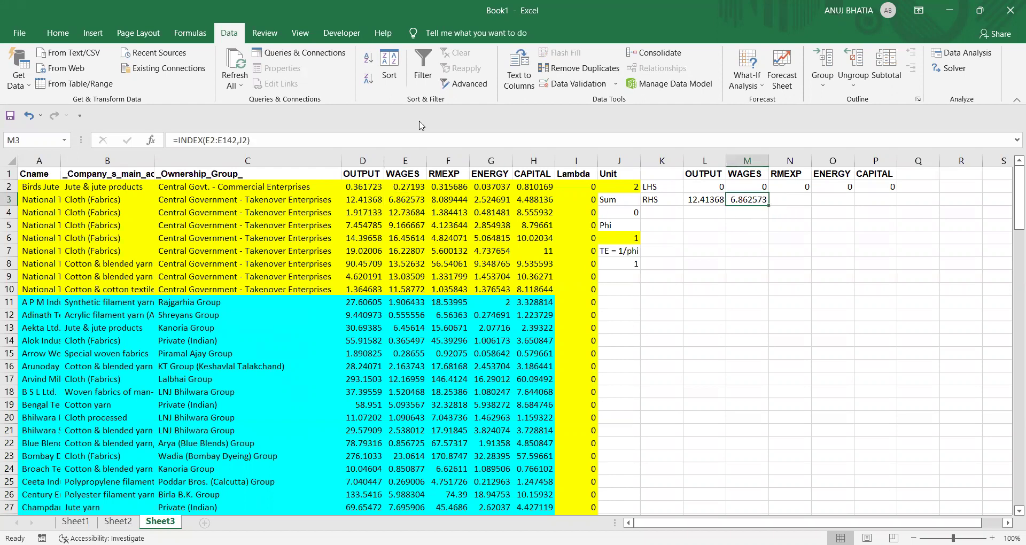
{"action": "left_click", "coordinate": [245, 140]}
{"action": "key", "text": "F4"}
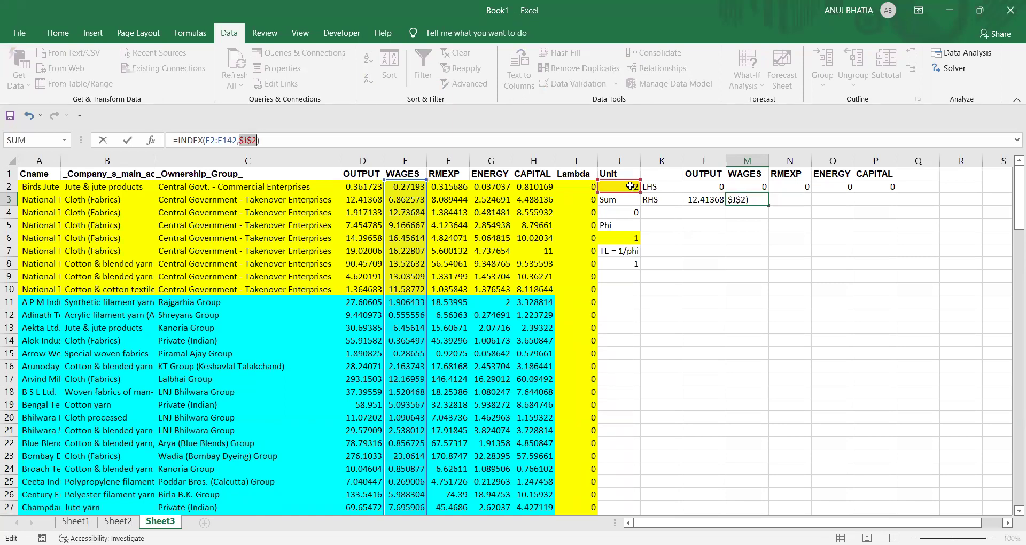
{"action": "key", "text": "Return"}
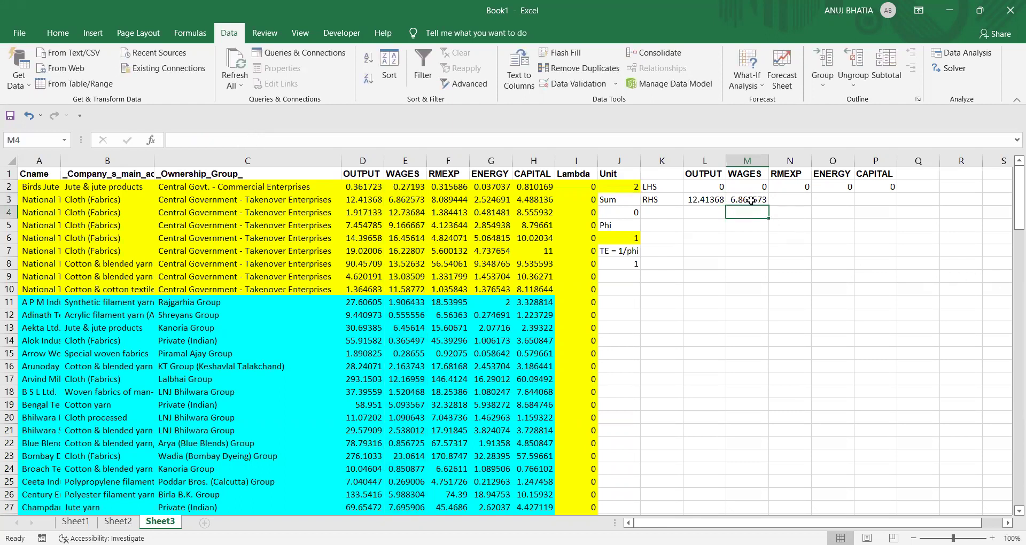
Copy the WAGES formula across N3:P3 through CAPITAL, then try unit 3 in J2
{"action": "left_click", "coordinate": [749, 200]}
{"action": "left_click_drag", "start_coordinate": [770, 206], "coordinate": [885, 207]}
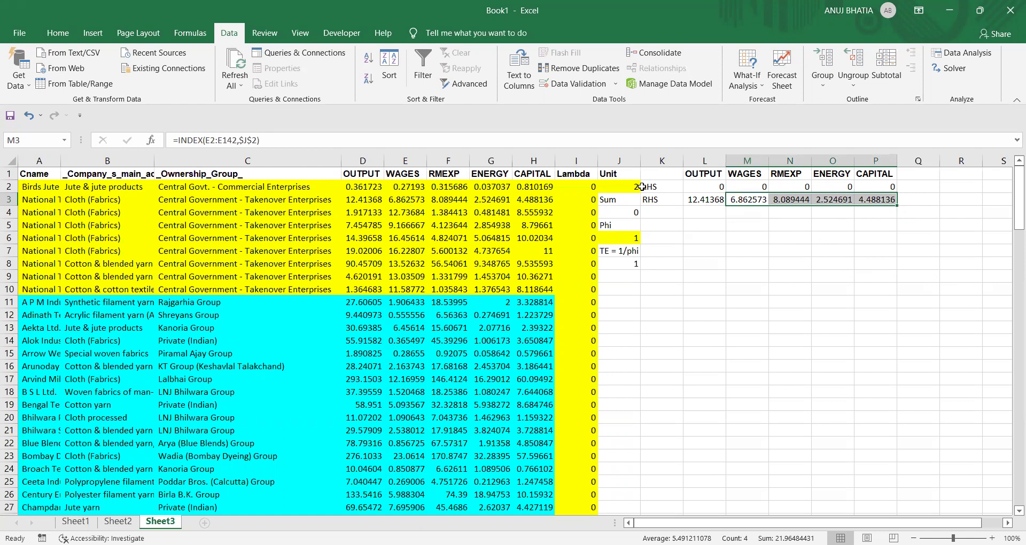
{"action": "left_click", "coordinate": [624, 187]}
{"action": "type", "text": "3"}
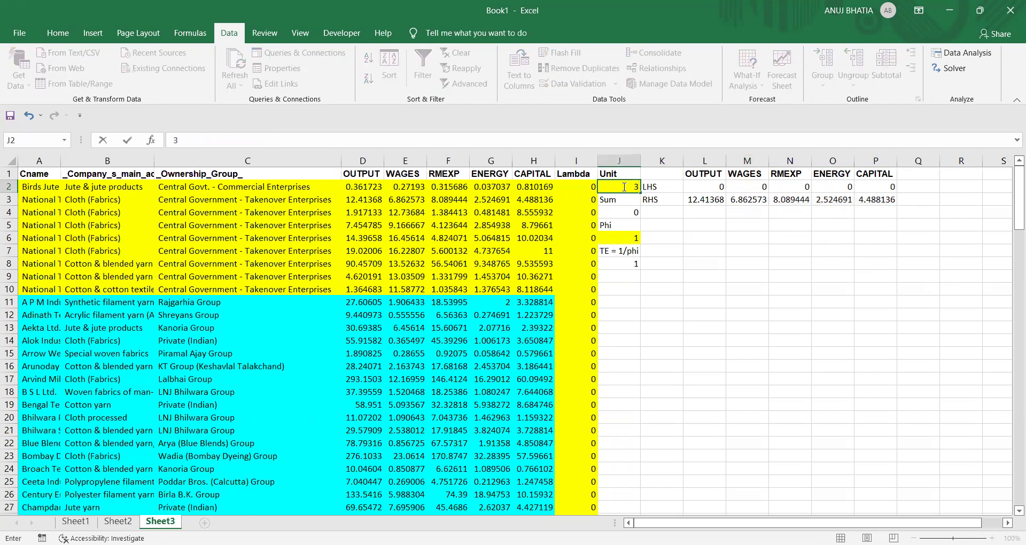
{"action": "key", "text": "Return"}
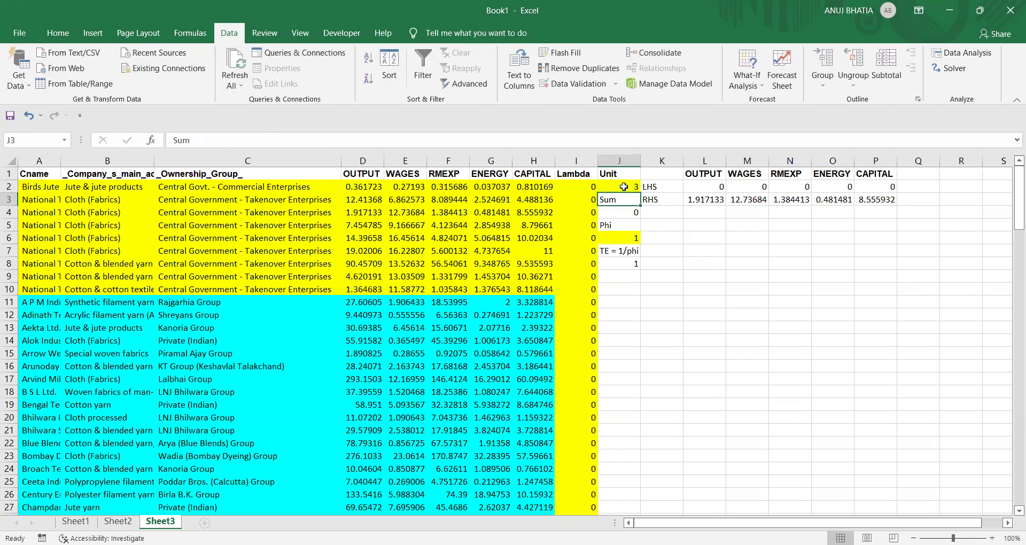
Try units 1, 100 and 1 in J2, then settle on unit 2
{"action": "left_click", "coordinate": [624, 186]}
{"action": "type", "text": "1"}
{"action": "key", "text": "Return"}
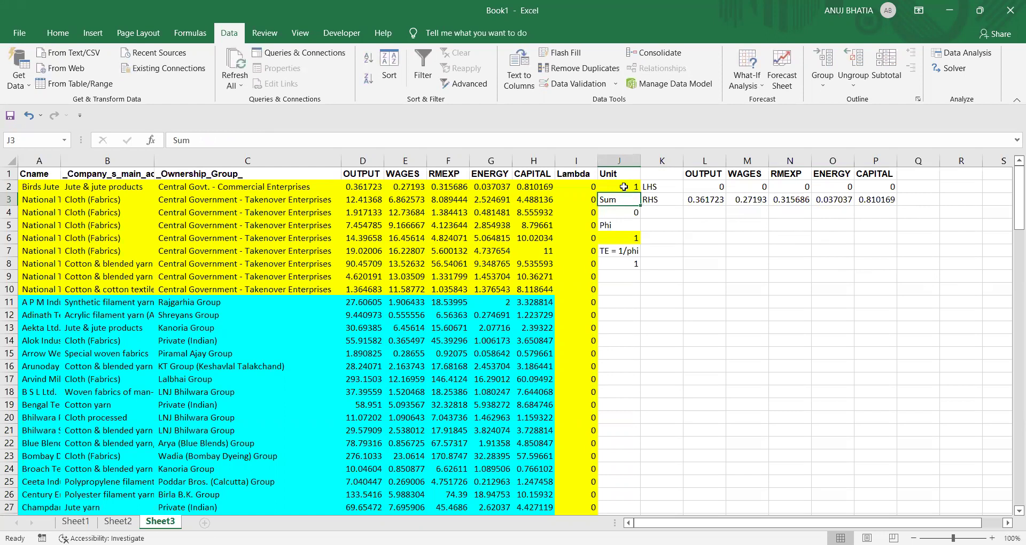
{"action": "left_click", "coordinate": [624, 187]}
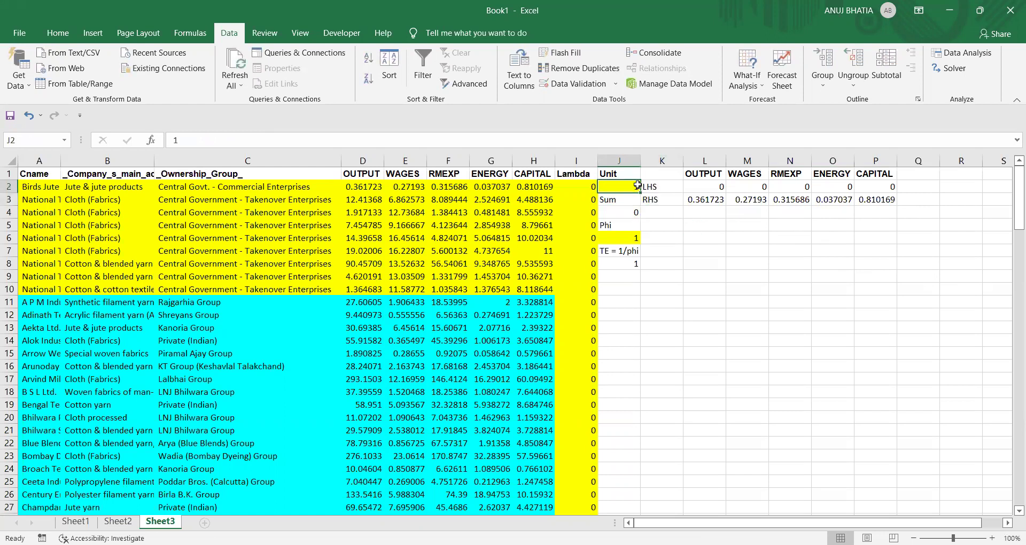
{"action": "type", "text": "100"}
{"action": "key", "text": "Return"}
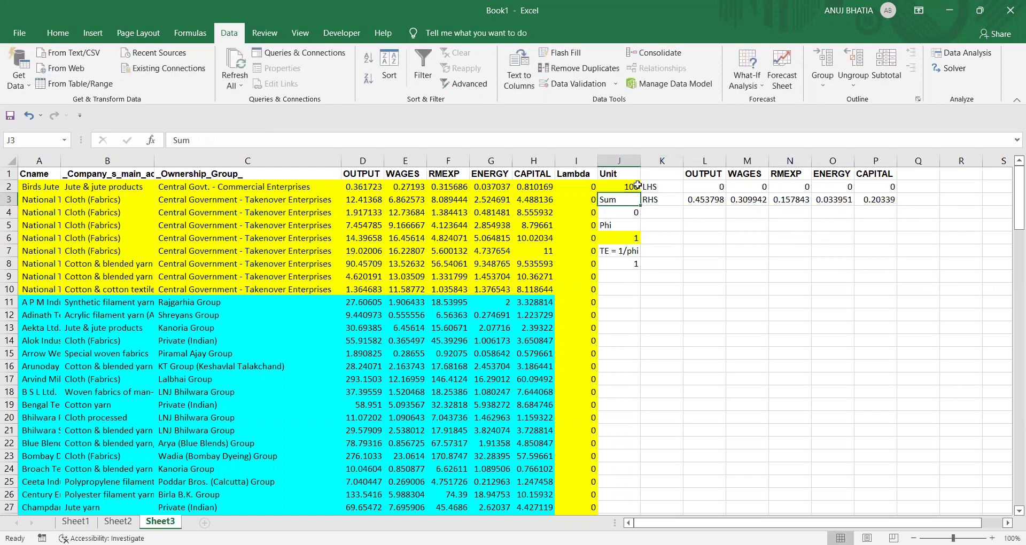
{"action": "left_click", "coordinate": [637, 185]}
{"action": "type", "text": "1"}
{"action": "key", "text": "Return"}
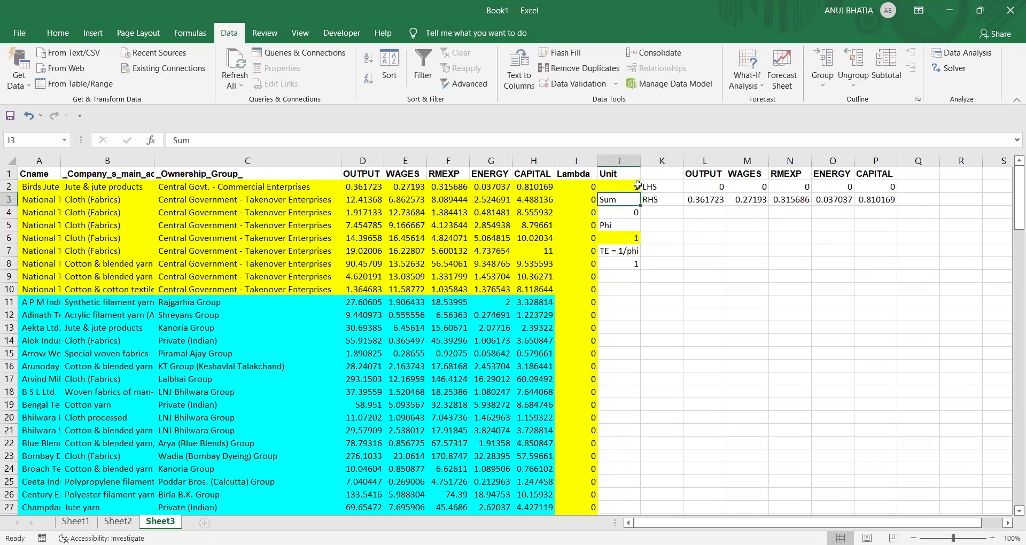
{"action": "left_click", "coordinate": [636, 187]}
{"action": "type", "text": "2"}
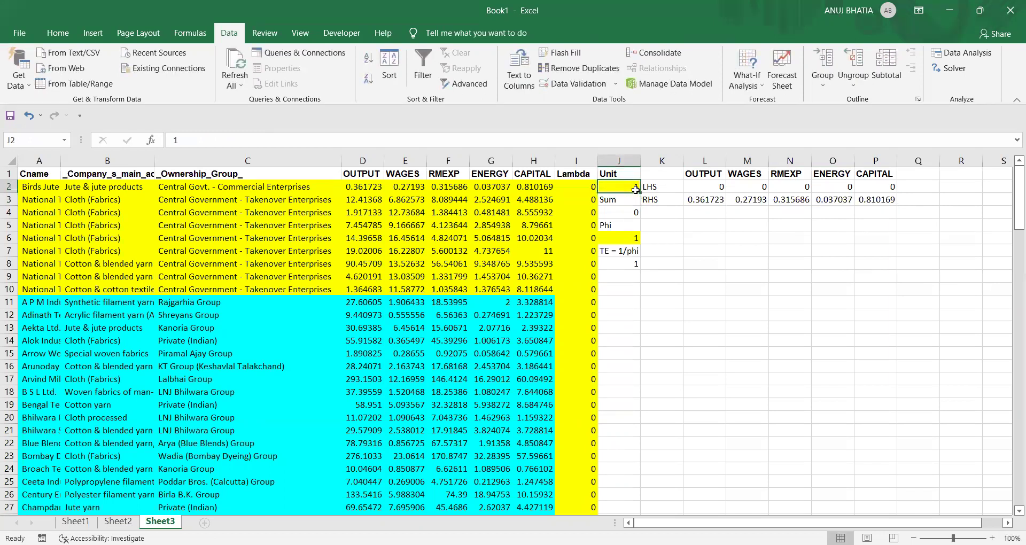
{"action": "key", "text": "Return"}
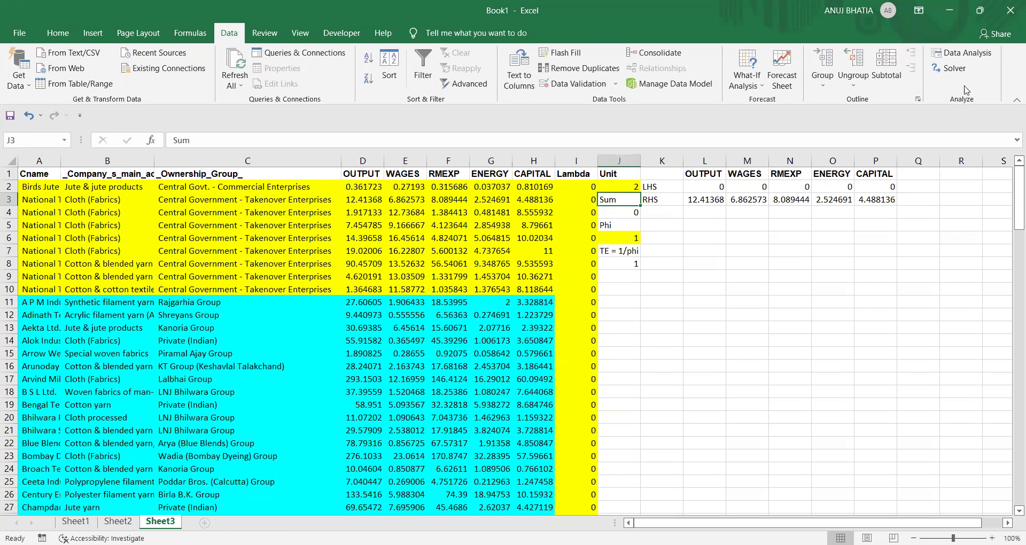
In Solver, make Phi (J6) the objective, with changing cells I2:I142 and J6
{"action": "left_click", "coordinate": [946, 65]}
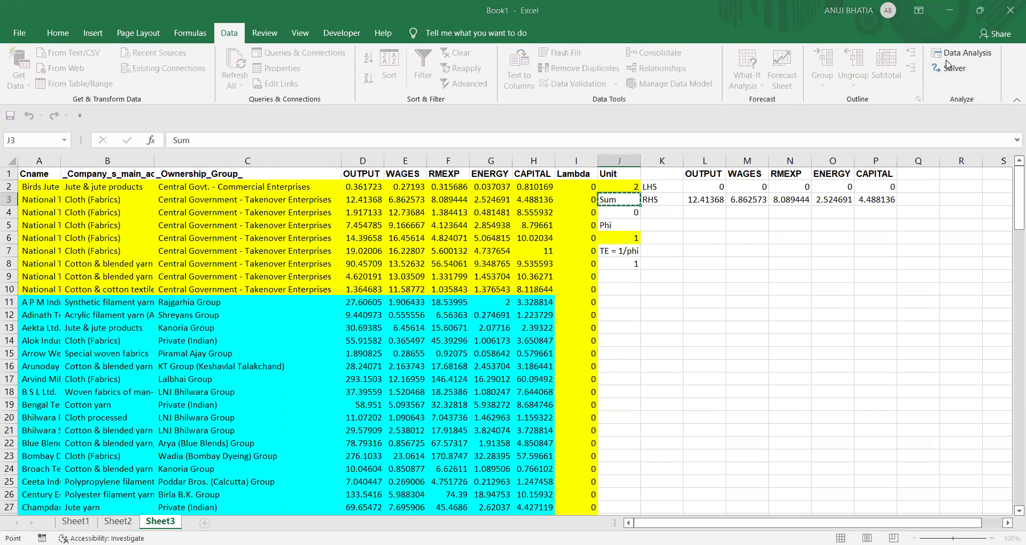
{"action": "left_click", "coordinate": [617, 242]}
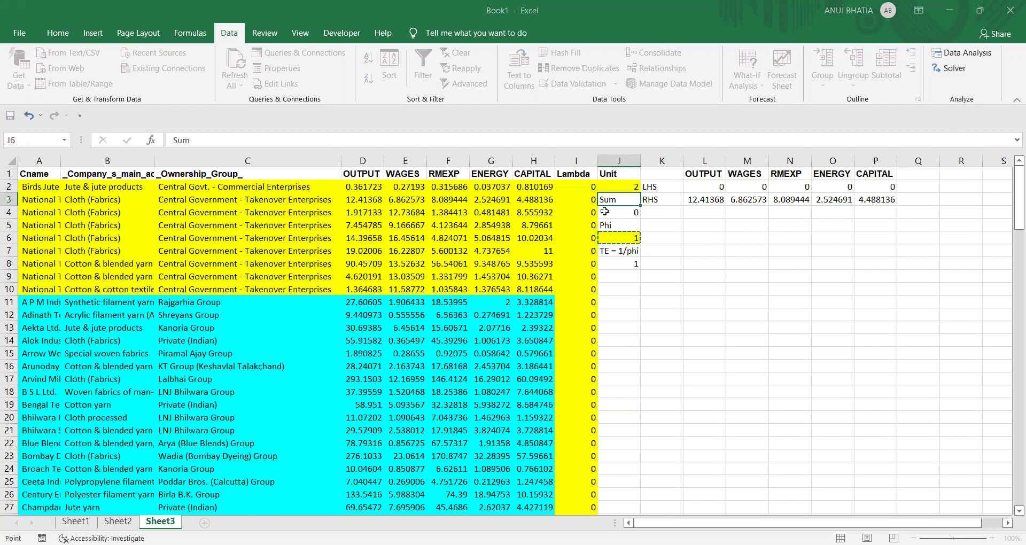
{"action": "key", "text": "Tab"}
{"action": "left_click", "coordinate": [572, 188]}
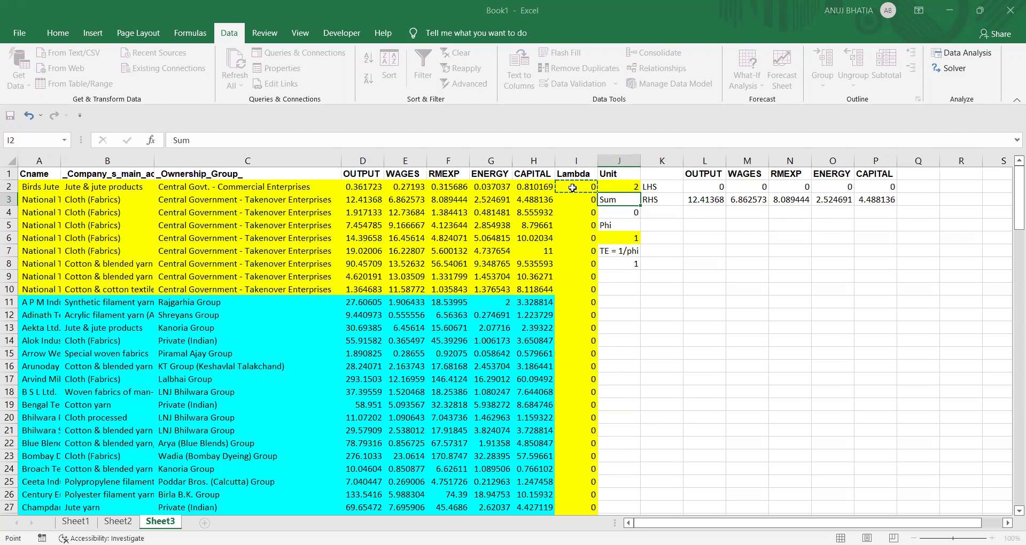
{"action": "key", "text": "ctrl+shift+Down"}
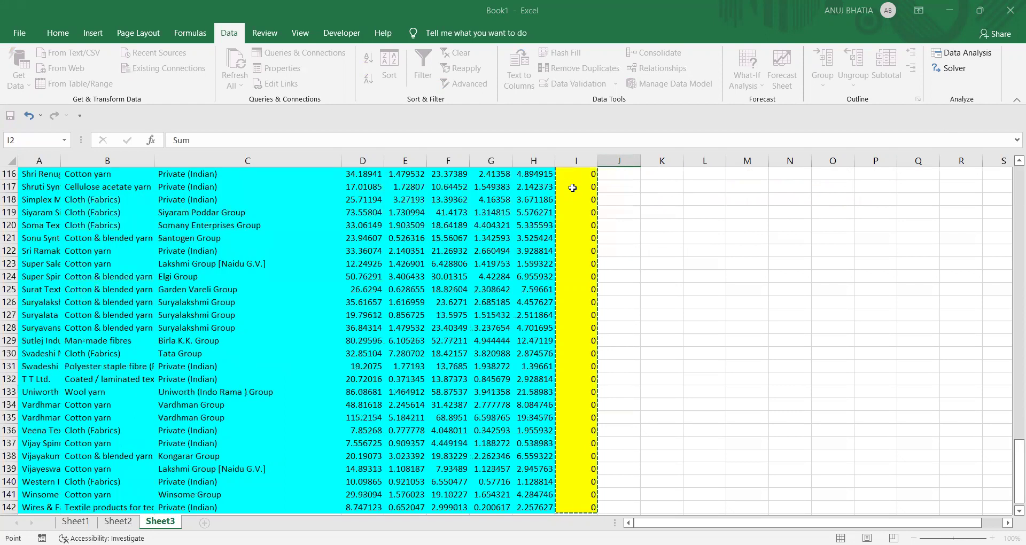
{"action": "type", "text": ")"}
{"action": "scroll", "coordinate": [676, 203], "scroll_direction": "up", "scroll_amount": 20}
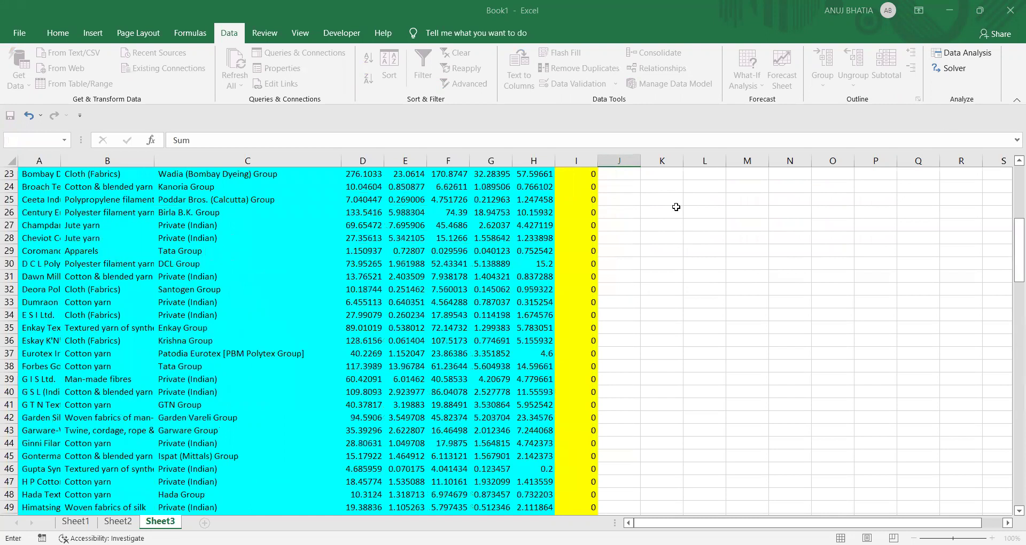
{"action": "scroll", "coordinate": [676, 206], "scroll_direction": "up", "scroll_amount": 7}
{"action": "left_click", "coordinate": [614, 238]}
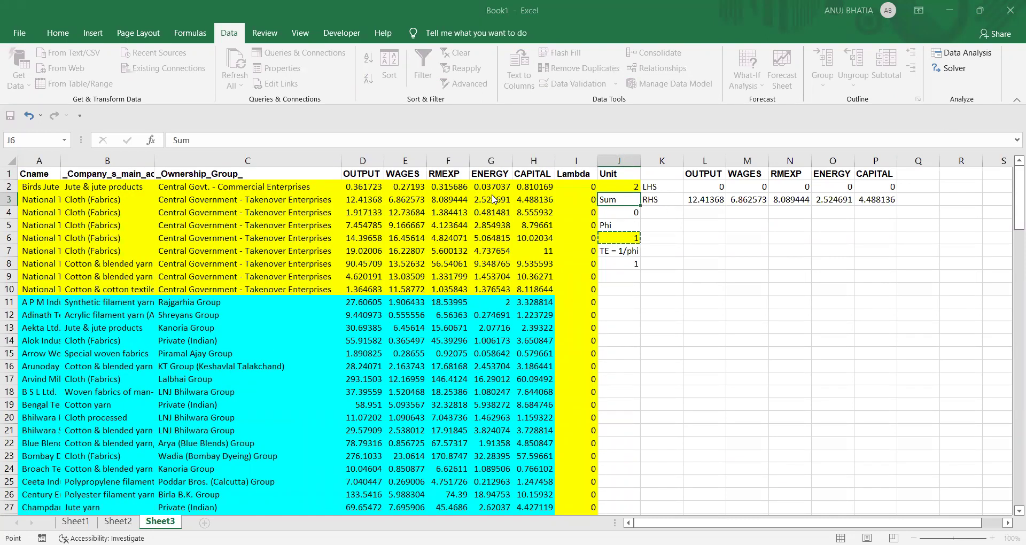
Add the output constraint comparing LHS output L2 with RHS output L3
{"action": "key", "text": "Return"}
{"action": "left_click", "coordinate": [705, 187]}
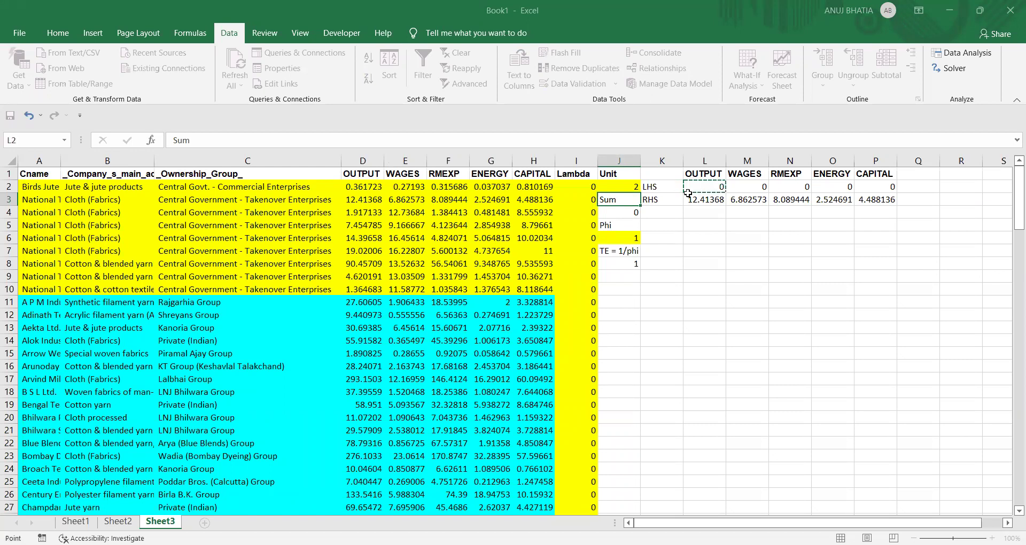
{"action": "key", "text": "Return"}
{"action": "left_click", "coordinate": [698, 202]}
{"action": "key", "text": "F2"}
Add the input constraint M2:P2 <= M3:P3
{"action": "left_click", "coordinate": [749, 186]}
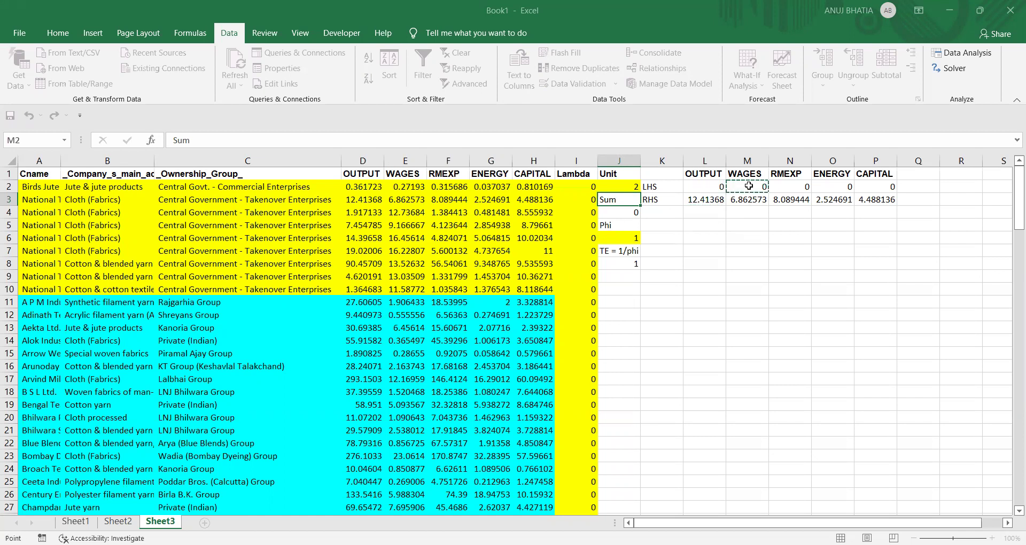
{"action": "left_click_drag", "start_coordinate": [862, 184], "coordinate": [862, 183]}
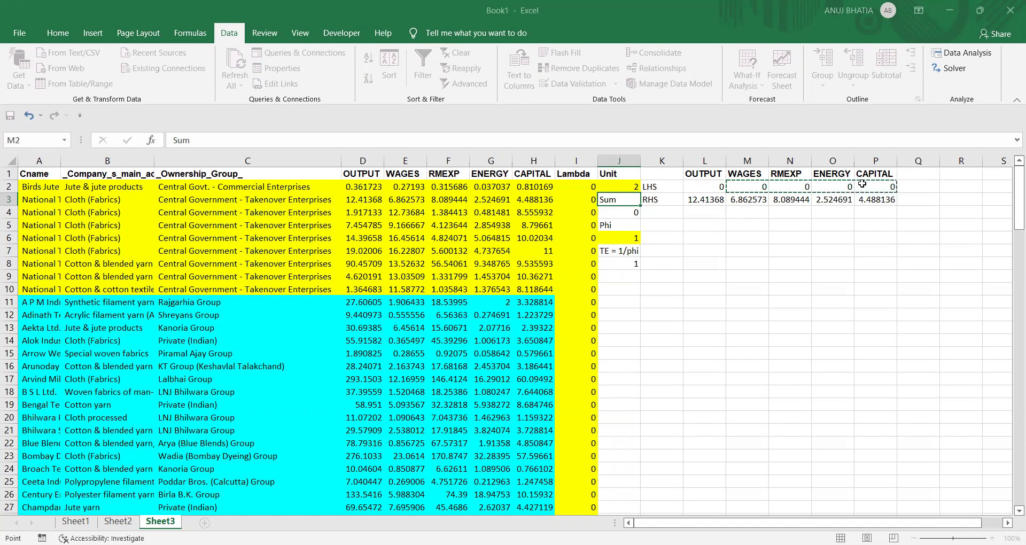
{"action": "left_click", "coordinate": [739, 199]}
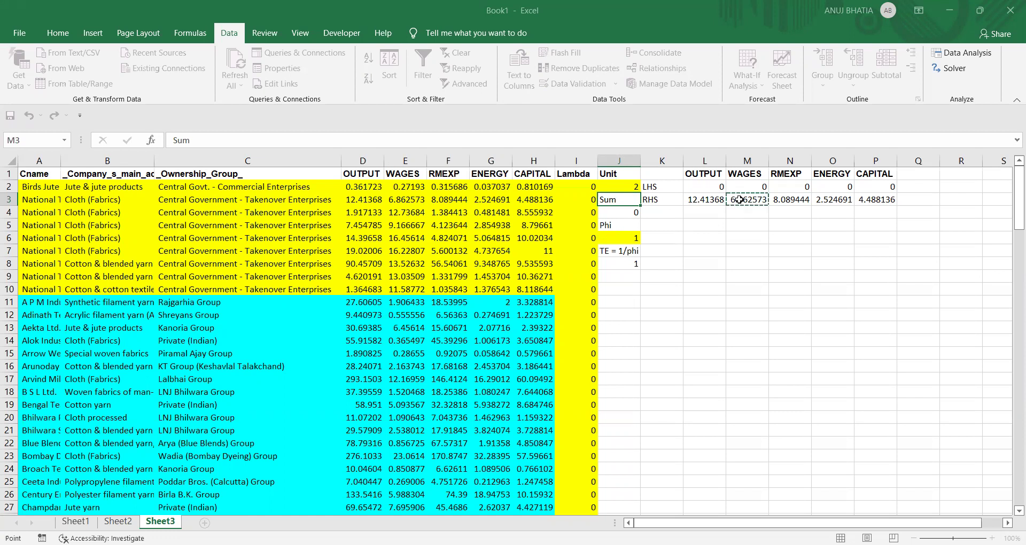
{"action": "left_click", "coordinate": [862, 201], "text": "shift"}
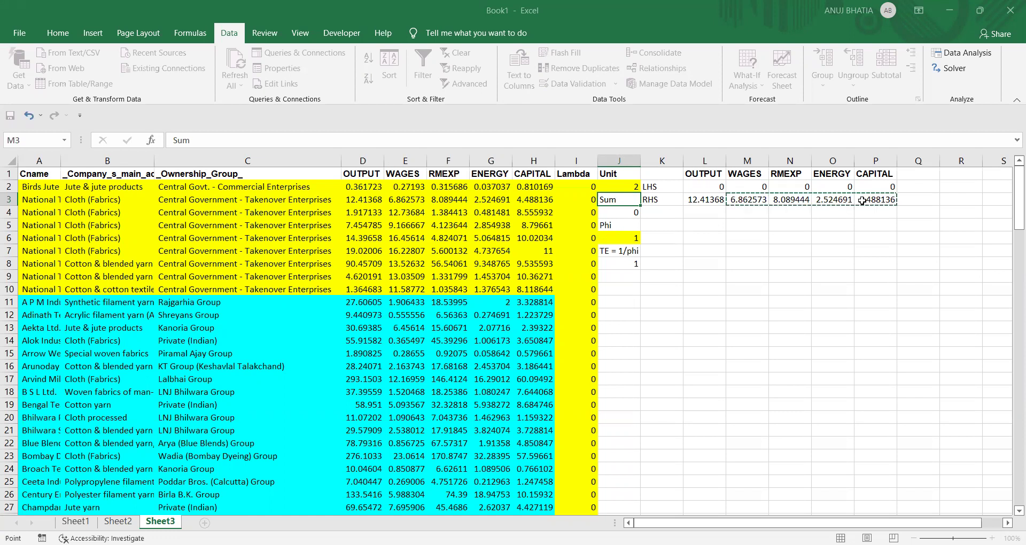
{"action": "key", "text": "BackSpace"}
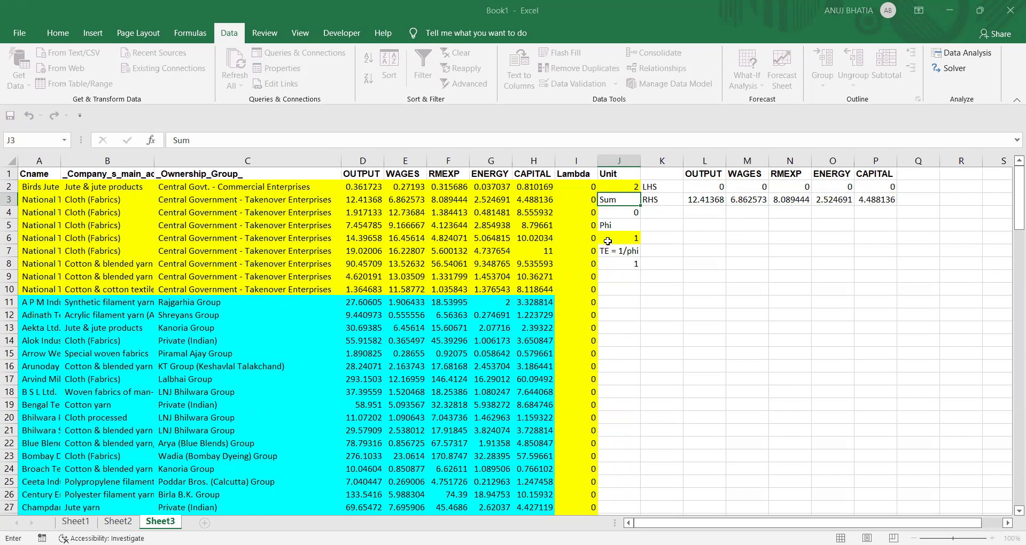
Add the lambda-sum constraint J4 = 1, solve, and keep unit 2's solution (Phi 2.08623)
{"action": "left_click", "coordinate": [608, 213]}
{"action": "key", "text": "Return"}
{"action": "key", "text": "Escape"}
{"action": "left_click", "coordinate": [366, 302]}
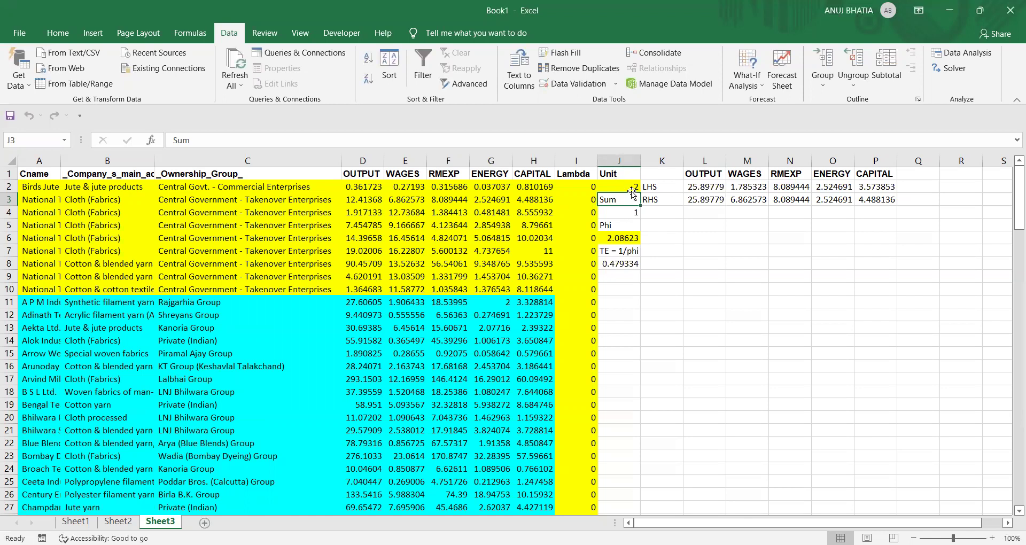
{"action": "left_click", "coordinate": [629, 188]}
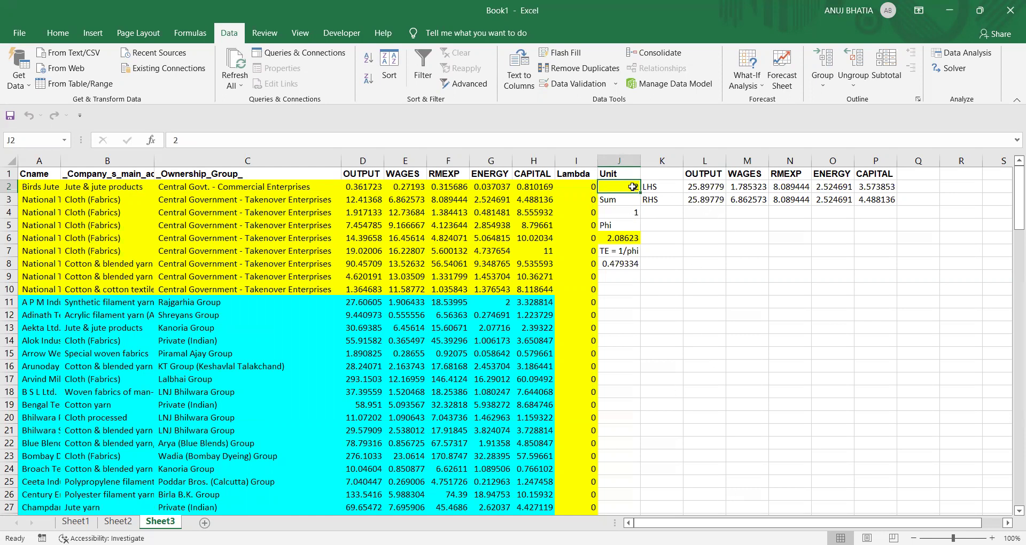
Set J2 to unit 3 and re-solve, keeping Phi 2.845221
{"action": "type", "text": "3"}
{"action": "key", "text": "Return"}
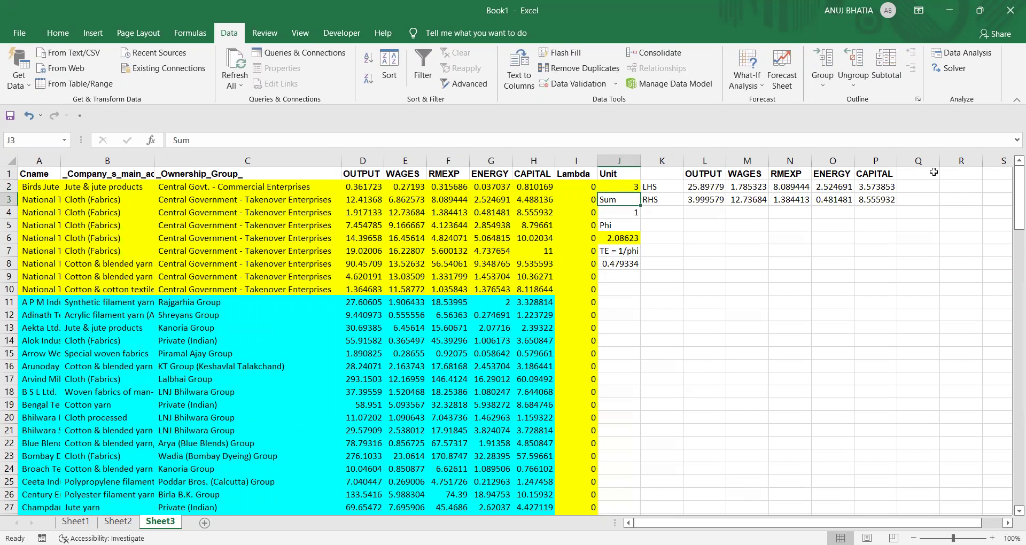
{"action": "left_click", "coordinate": [951, 68]}
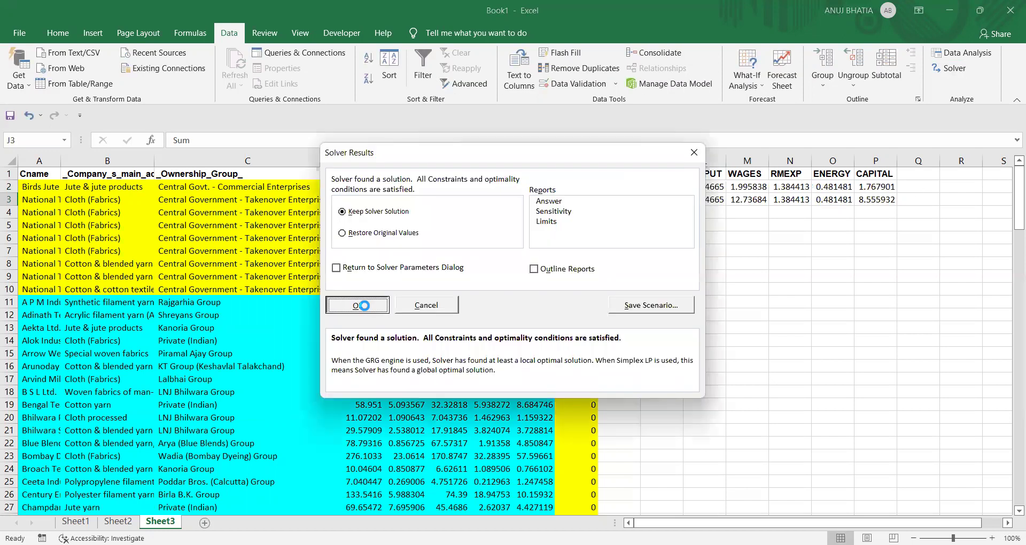
{"action": "left_click", "coordinate": [364, 304]}
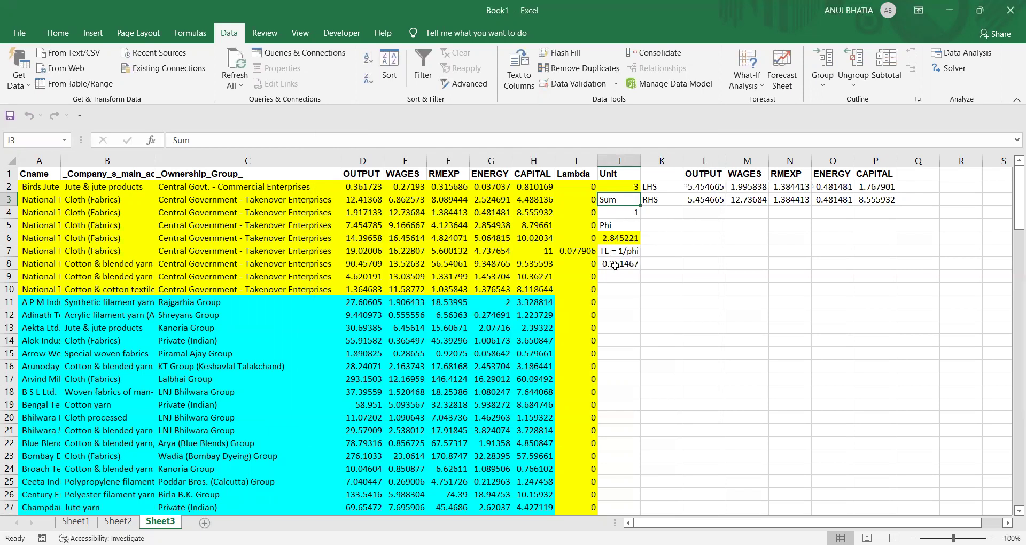
Set J2 to unit 100 and re-solve, giving Phi 1 and full efficiency
{"action": "left_click", "coordinate": [630, 187]}
{"action": "type", "text": "100"}
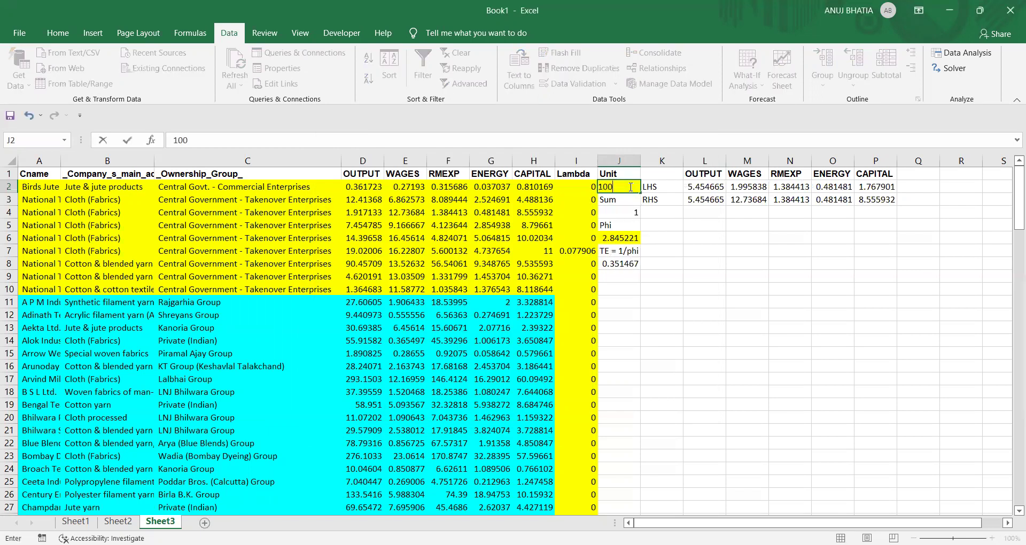
{"action": "key", "text": "Return"}
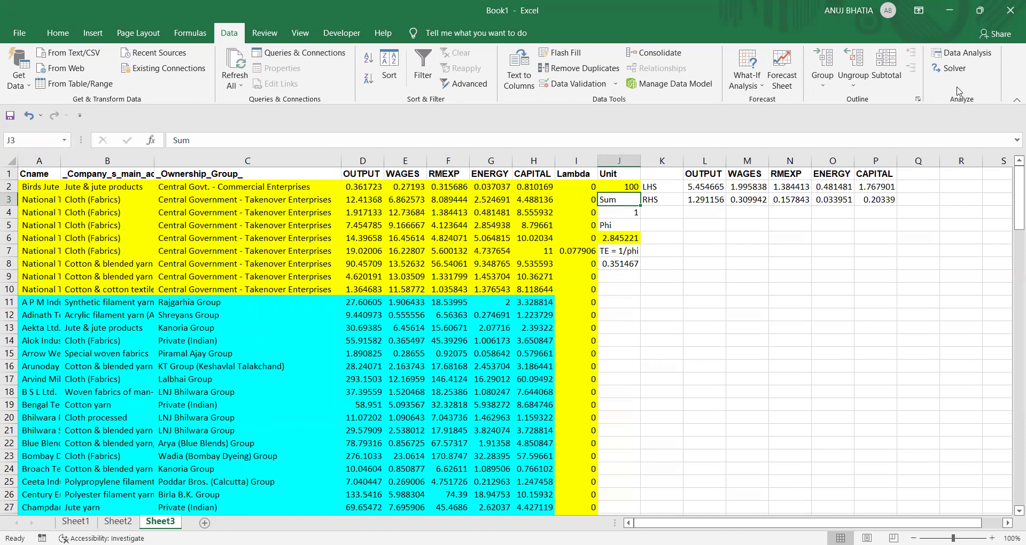
{"action": "left_click", "coordinate": [950, 67]}
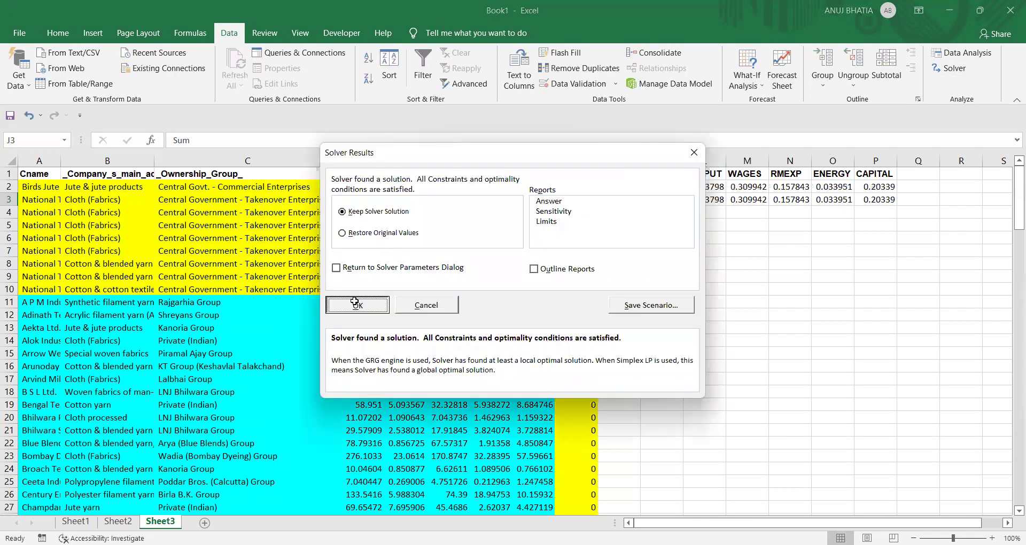
{"action": "left_click", "coordinate": [355, 304]}
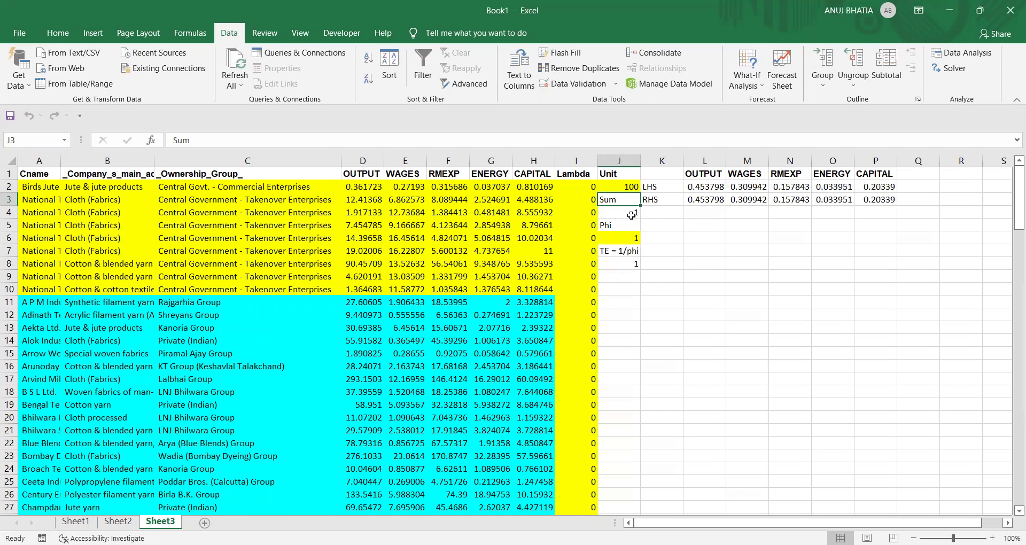